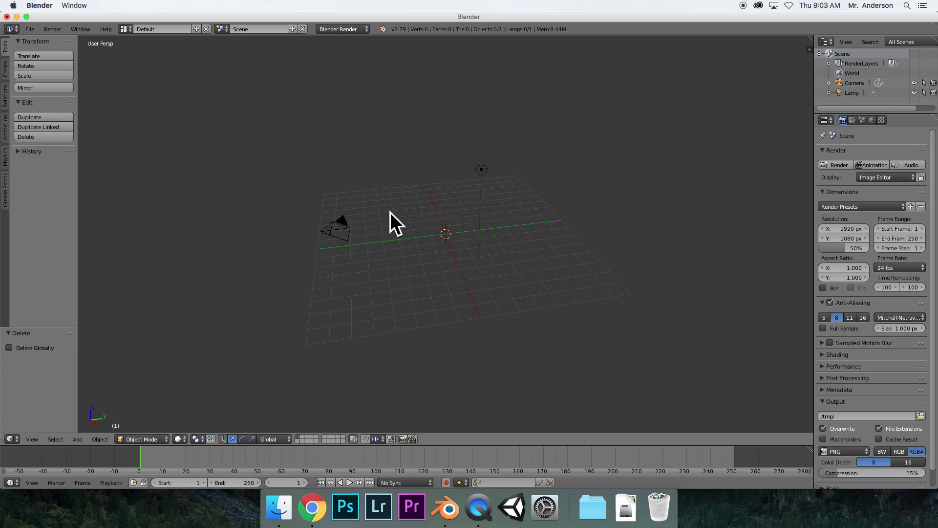
- Add a plane mesh at the scene origin and scale it up uniformly to about 2.8 times its size
left_click(6, 71)
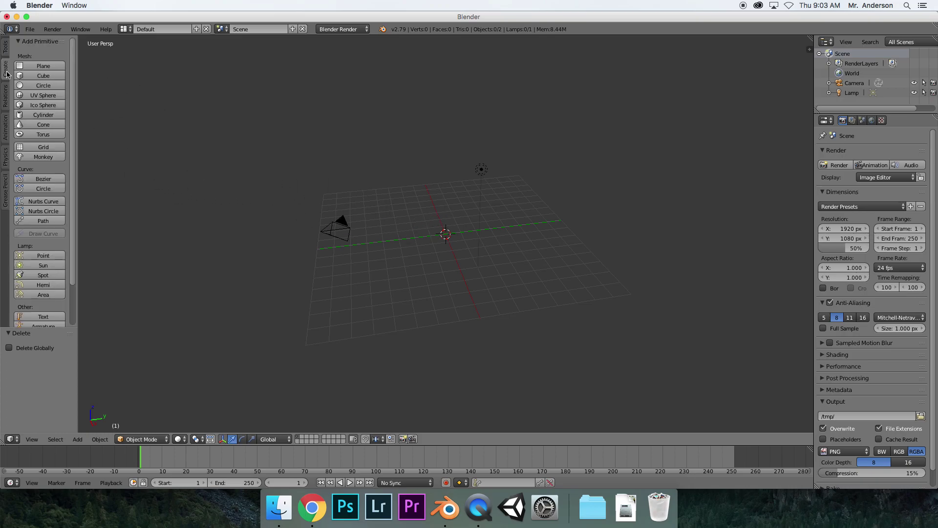
left_click(43, 66)
middle_click_drag(380, 201, 373, 204)
key("s")
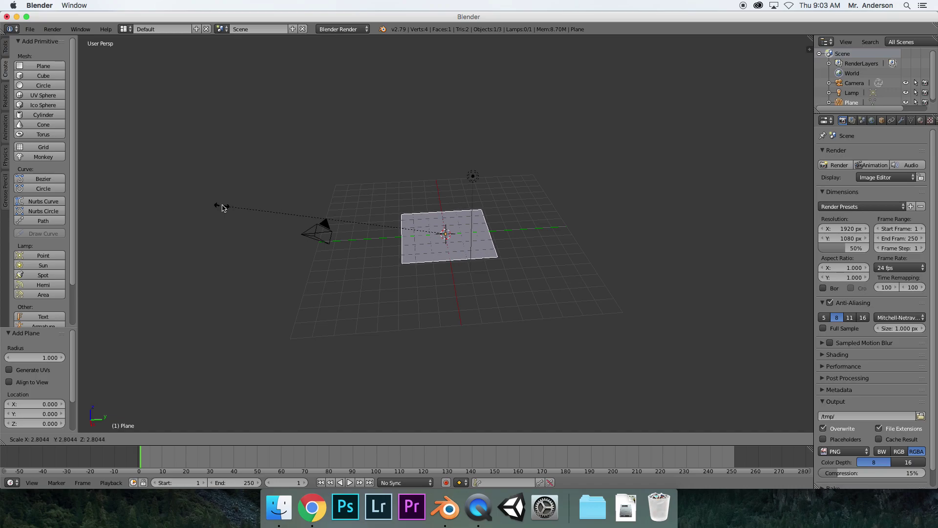
left_click(222, 207)
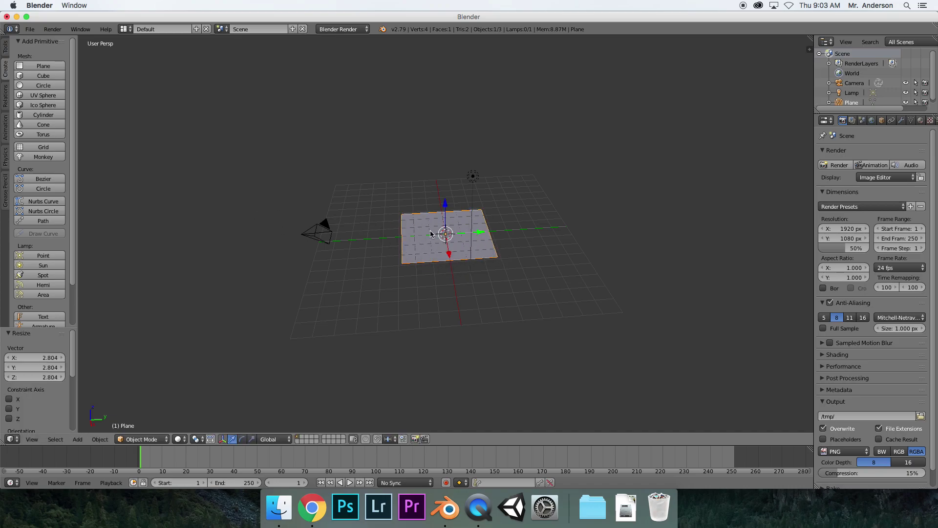
- Set the plane's resize factors to 30 along both X and Y
left_click(37, 360)
type("30")
key("Return")
left_click(38, 366)
type("30")
key("Return")
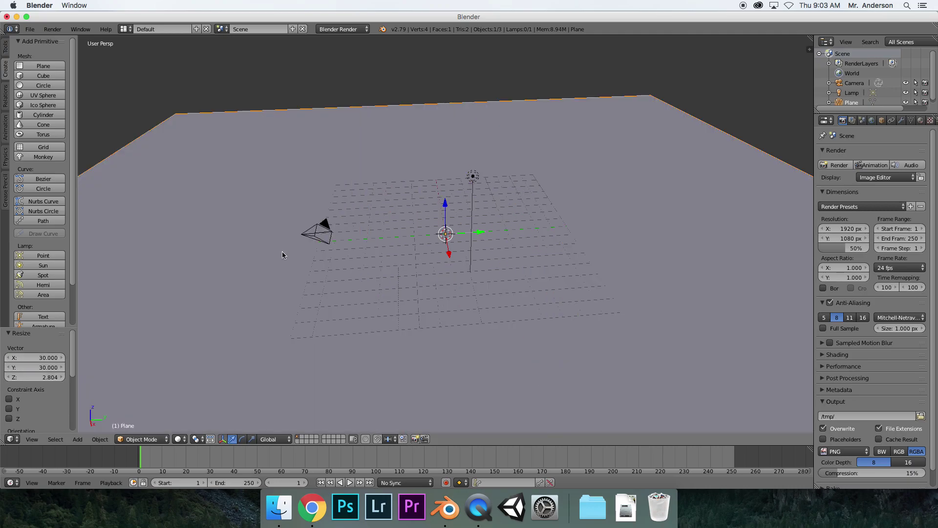
- Raise the plane about 0.88 units along the Z axis
scroll(386, 174, "down", 5)
middle_click_drag(380, 170, 373, 193)
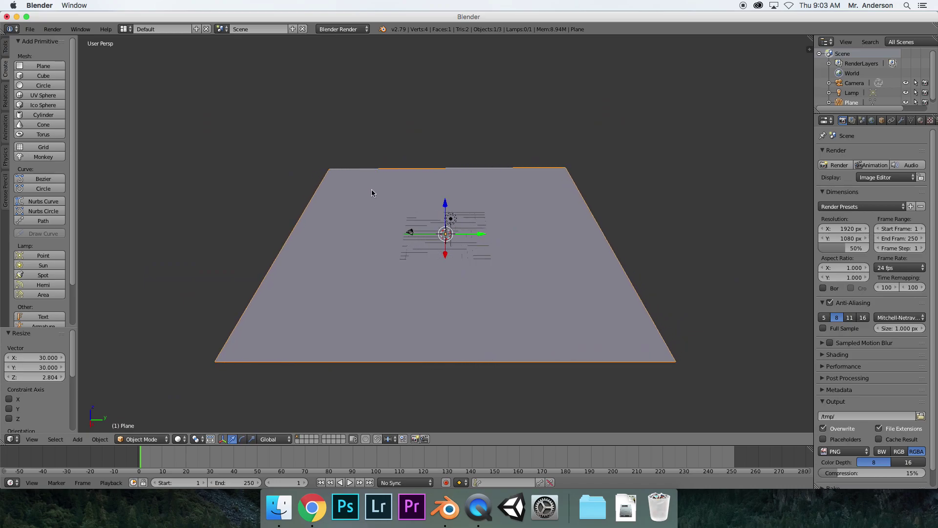
scroll(458, 238, "down", 2)
scroll(458, 238, "up", 1)
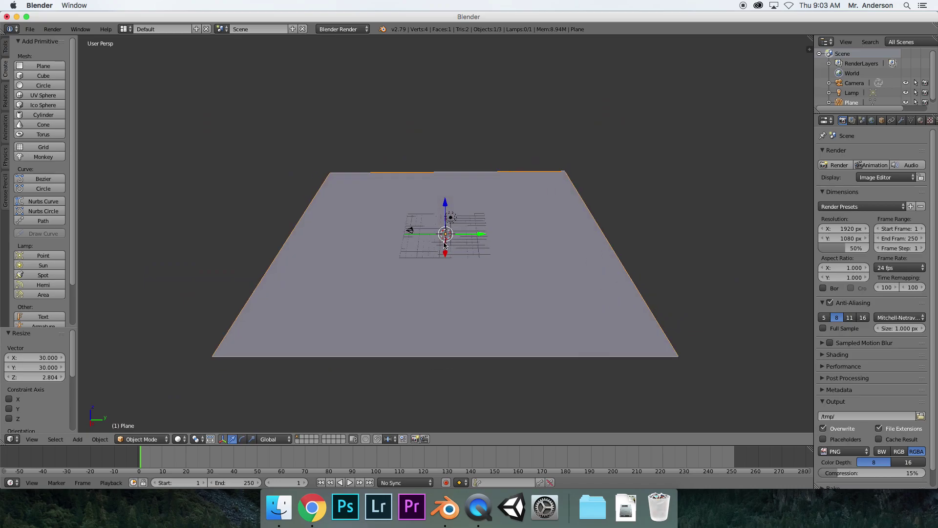
left_click_drag(445, 205, 444, 226)
mouse_move(444, 226)
middle_mouse_down()
mouse_move(444, 178)
mouse_move(445, 236)
middle_mouse_up()
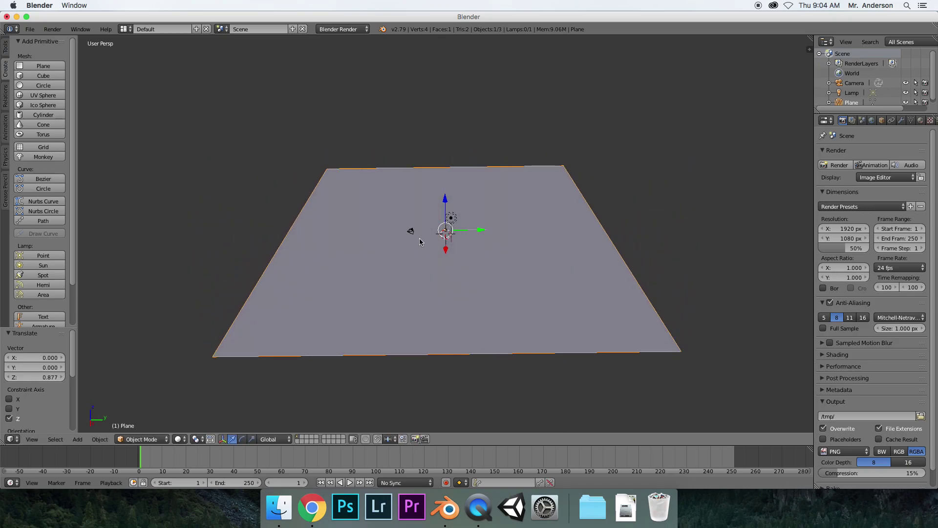
scroll(420, 240, "down", 2)
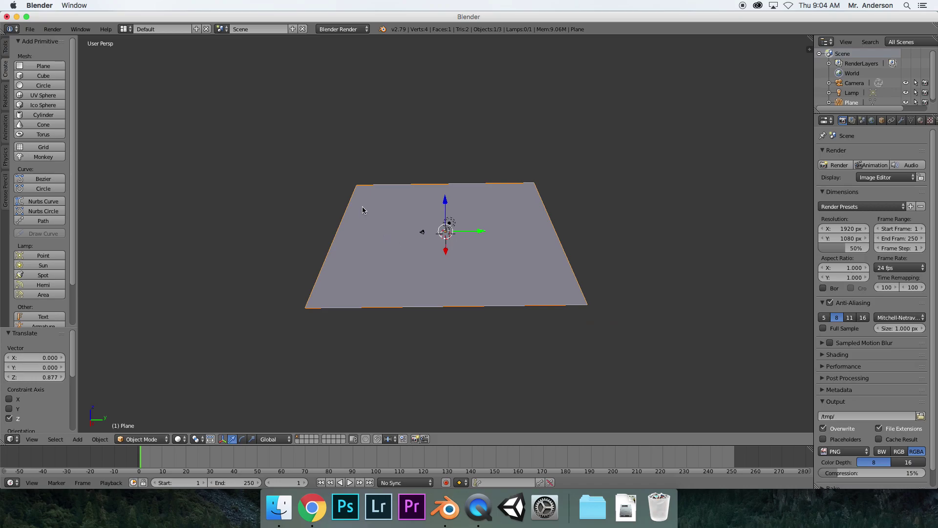
- Switch the plane from Object Mode to Edit Mode
key("Tab")
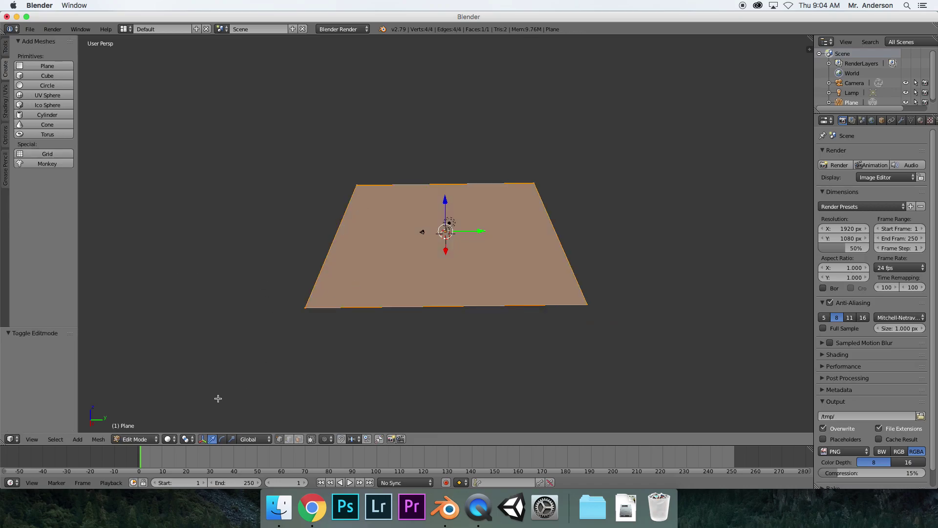
left_click(141, 439)
left_click(142, 441)
mouse_move(356, 352)
middle_mouse_down()
mouse_move(358, 293)
mouse_move(358, 347)
middle_mouse_up()
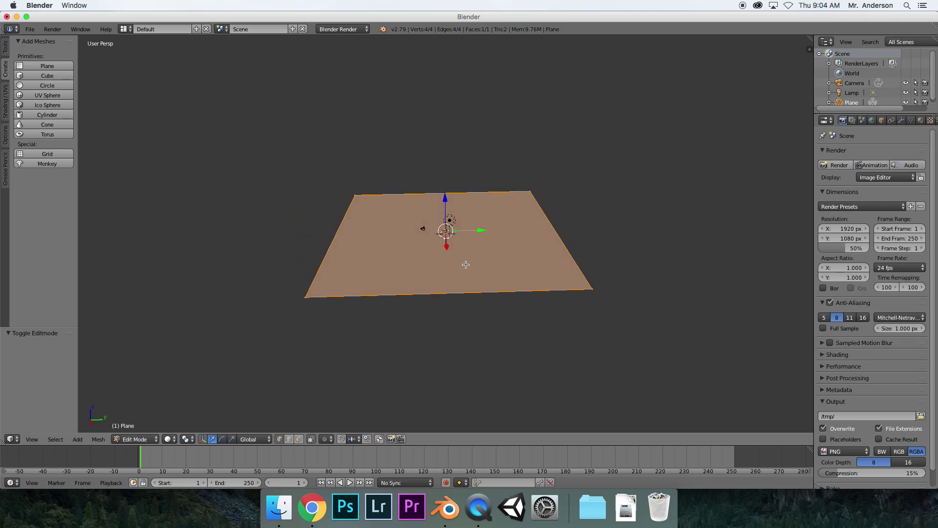
middle_click_drag(262, 240, 258, 241)
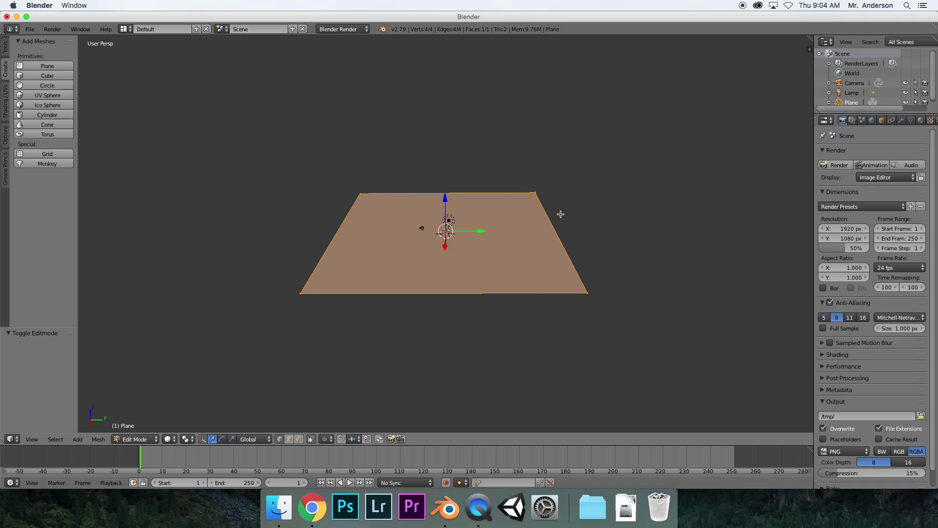
- Deselect all of the plane's geometry and toggle the selection until everything is selected again
key("a")
mouse_move(427, 314)
middle_mouse_down()
mouse_move(431, 283)
mouse_move(433, 321)
middle_mouse_up()
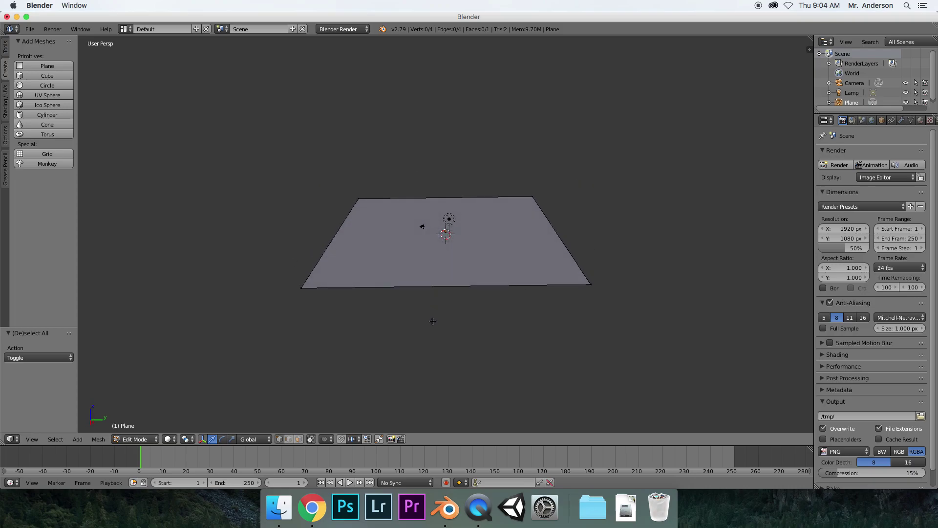
key("a")
key("a")
key("a")
key("a")
key("a")
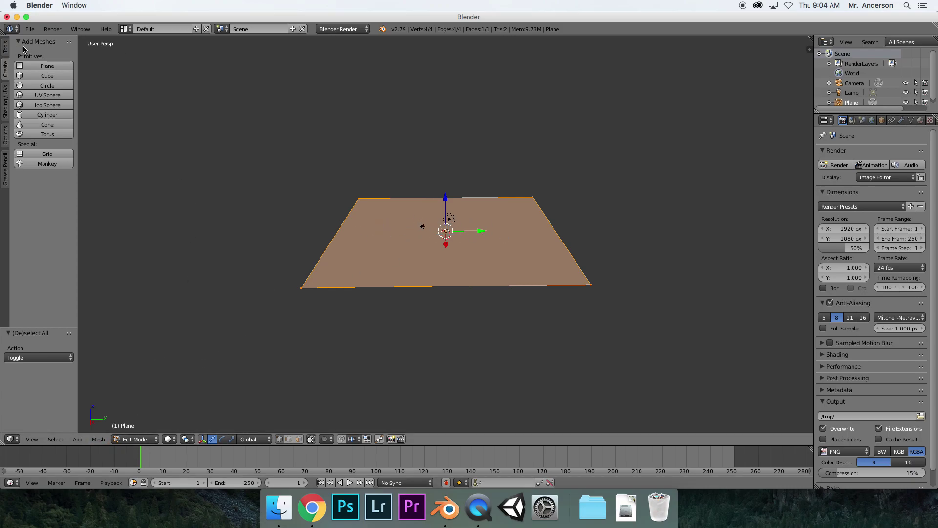
- Subdivide the selected plane with 30 cuts
left_click(5, 48)
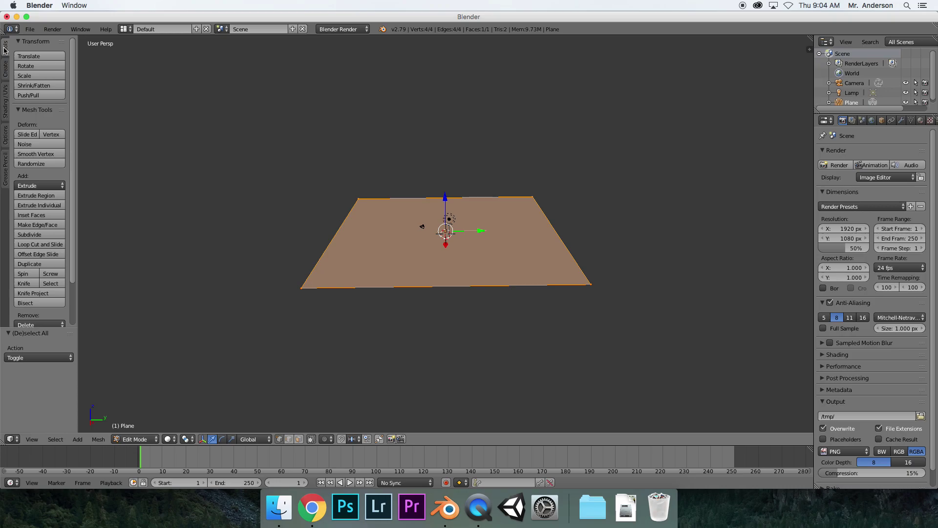
left_click(40, 235)
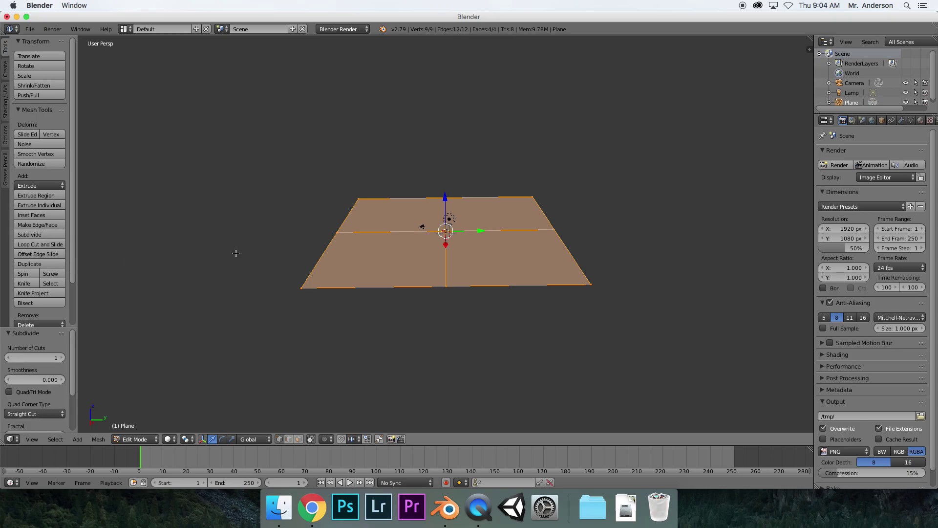
scroll(291, 222, "up", 3)
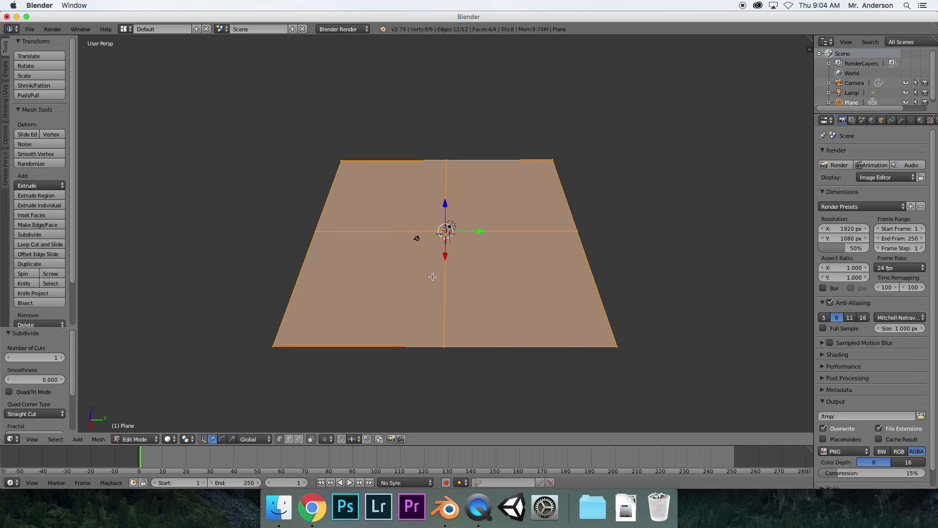
left_click(30, 360)
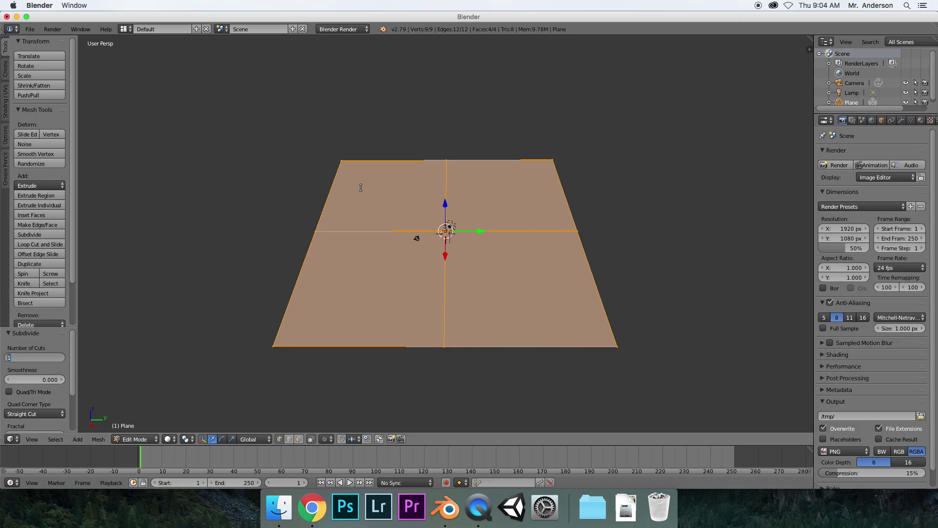
type("30")
key("Return")
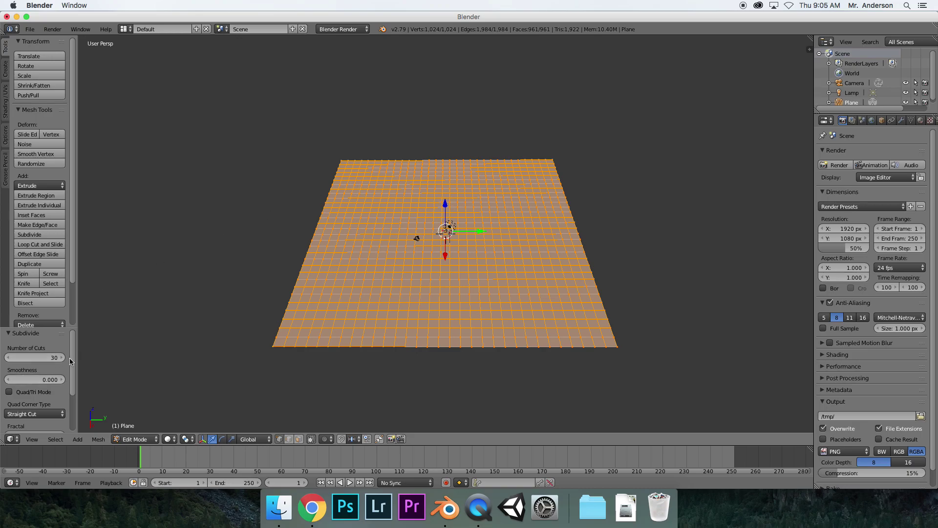
- Triangulate all faces of the subdivided plane and deselect the whole mesh
middle_click_drag(228, 216, 228, 221)
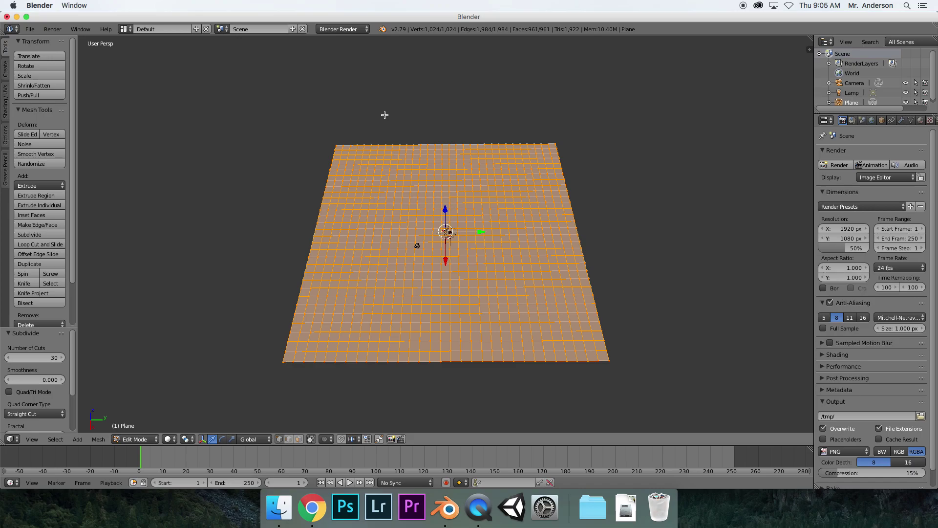
key("ctrl+t")
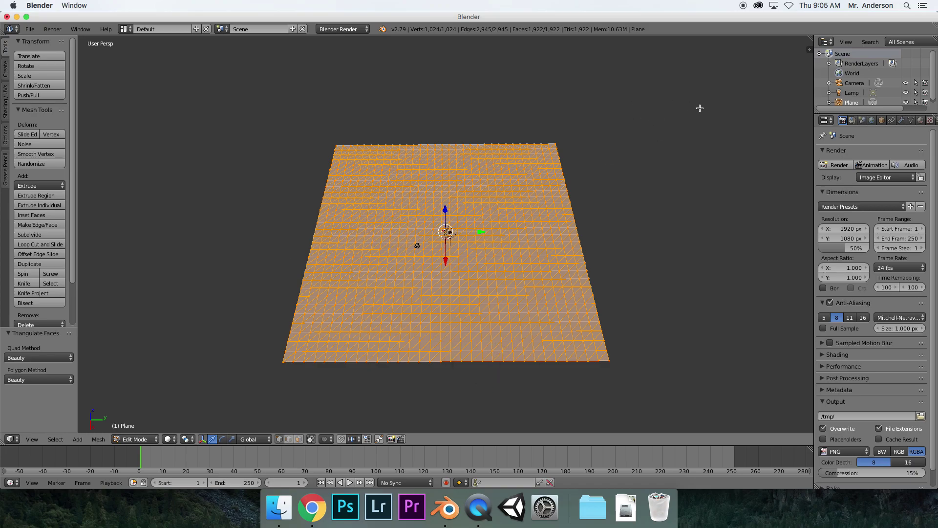
scroll(655, 199, "up", 3)
scroll(656, 199, "down", 3)
key("a")
mouse_move(287, 230)
middle_mouse_down()
mouse_move(286, 175)
mouse_move(287, 230)
middle_mouse_up()
scroll(286, 230, "up", 1)
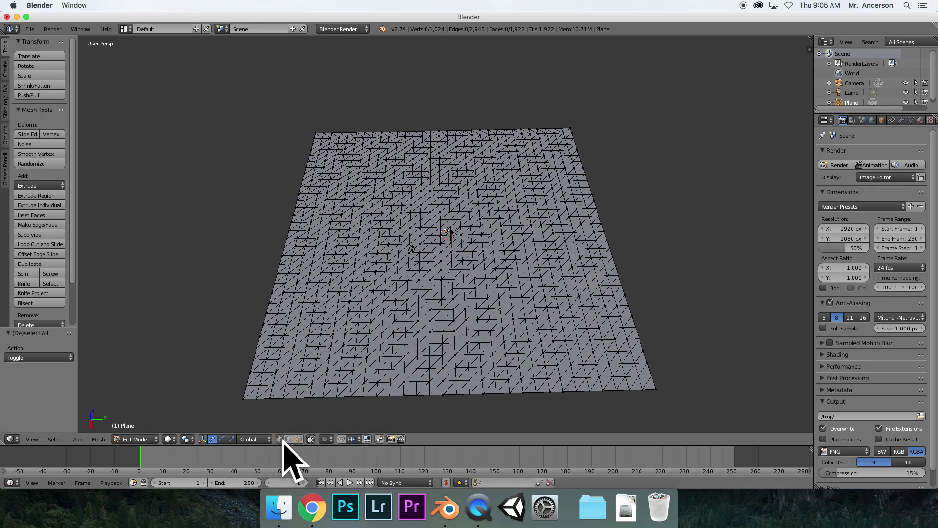
- Try selecting individual vertices at several places on the grid, extending the selection to neighbouring ones
right_click(374, 358)
right_click(473, 260)
right_click(400, 227)
key("a")
right_click(419, 290)
left_click(462, 296)
right_click(462, 305)
right_click(468, 340, "shift")
right_click(483, 293, "shift")
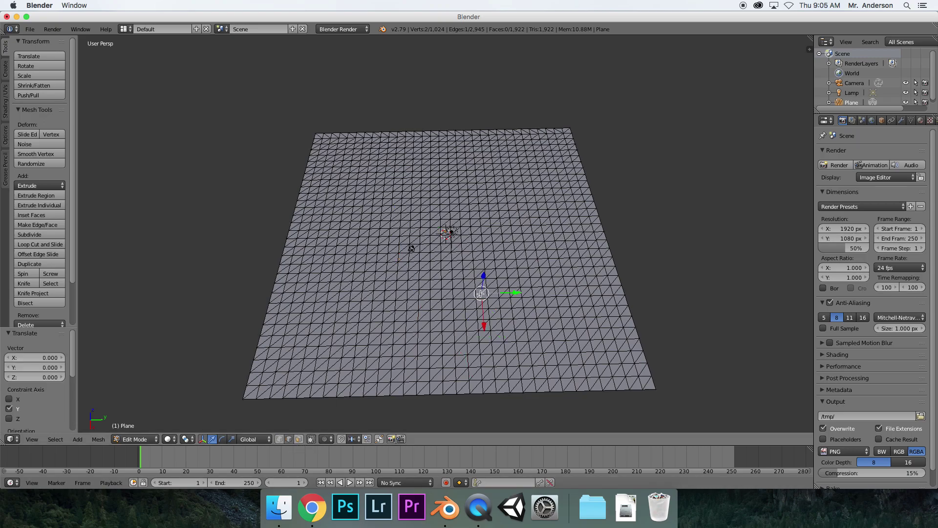
- Switch to face selection and try picking single triangles across the grid
left_click(298, 439)
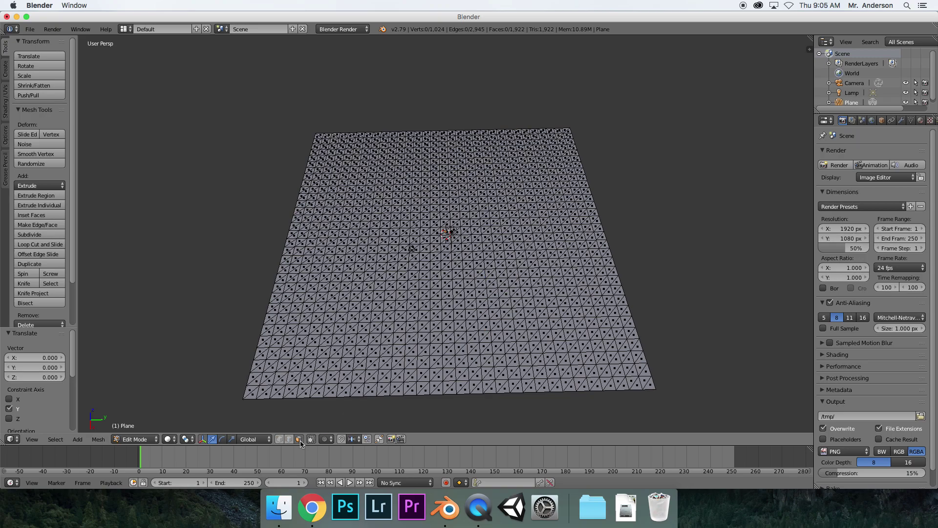
right_click(496, 207)
left_click(495, 235)
right_click(460, 288)
right_click(490, 303)
right_click(440, 327)
right_click(388, 352)
- Return to vertex selection and select a single vertex near the plane's far left corner
left_click(282, 439)
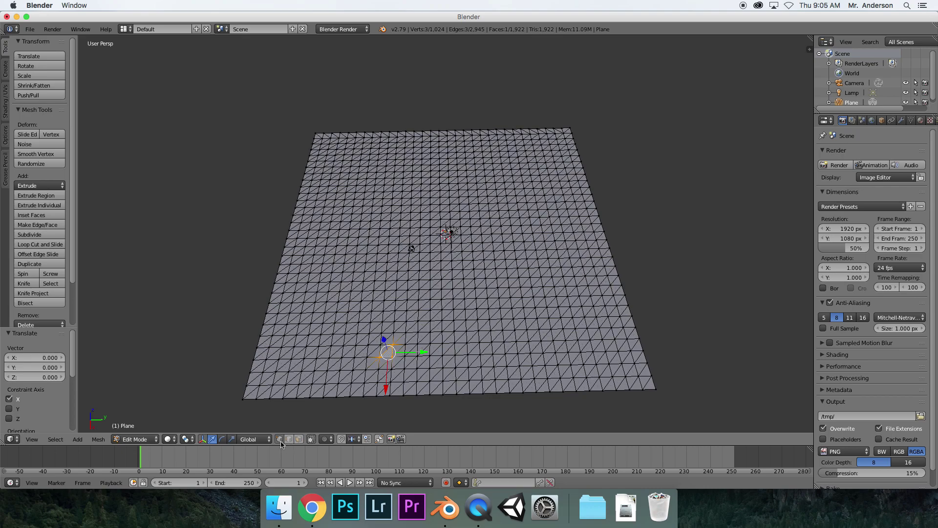
right_click(357, 174)
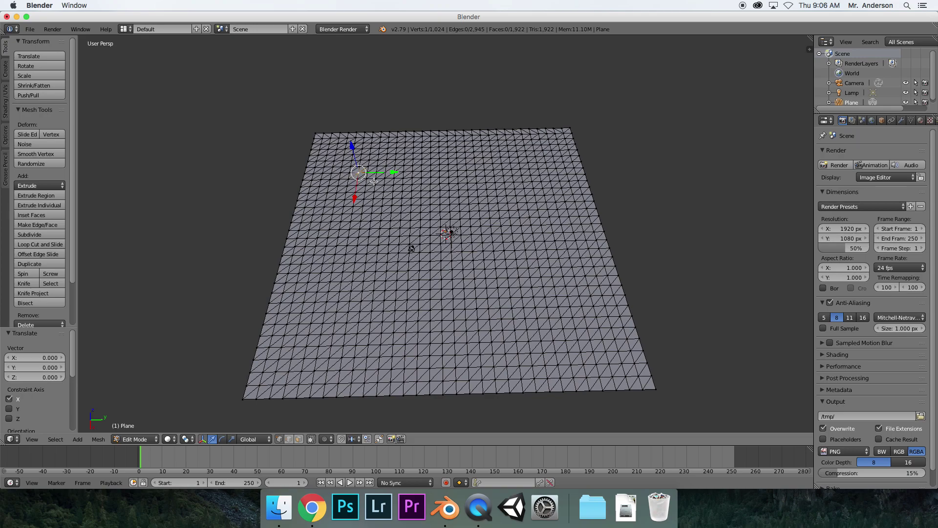
middle_click_drag(369, 221, 366, 211)
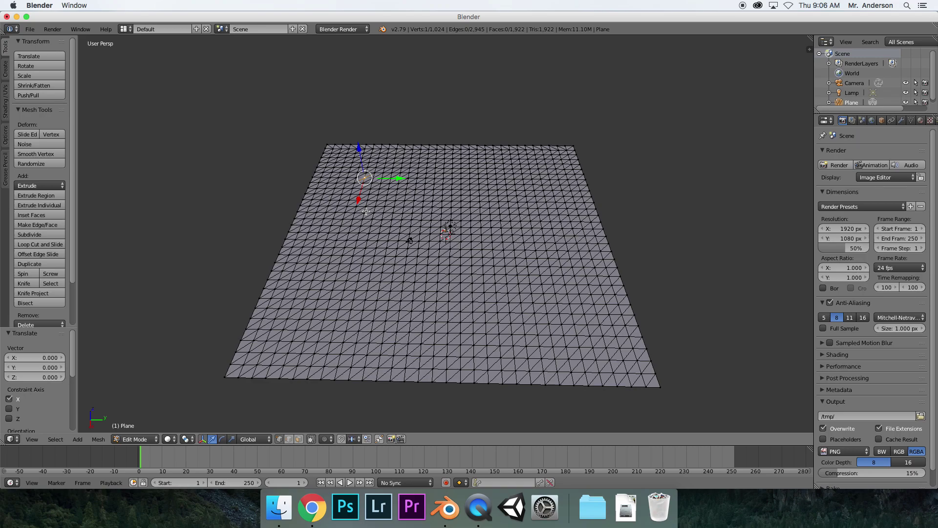
- Enable proportional editing and set its falloff to Sphere
key("o")
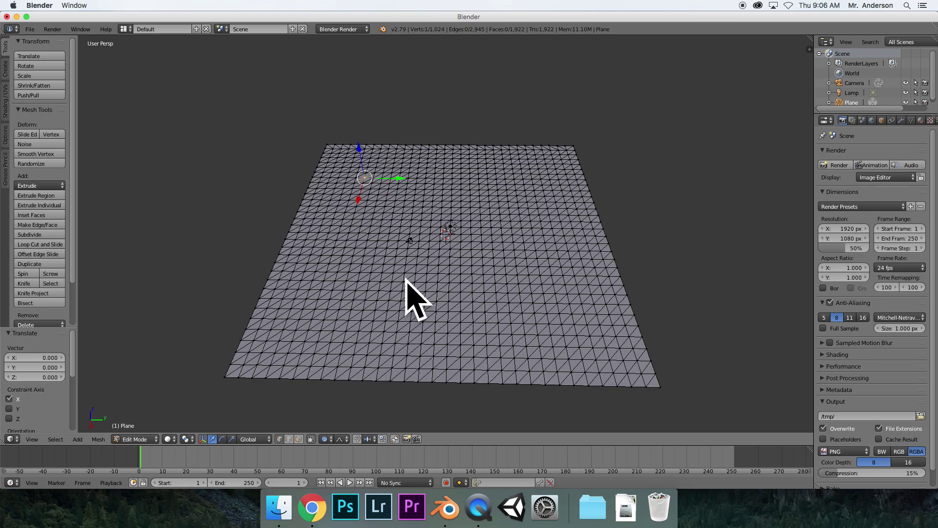
left_click(342, 439)
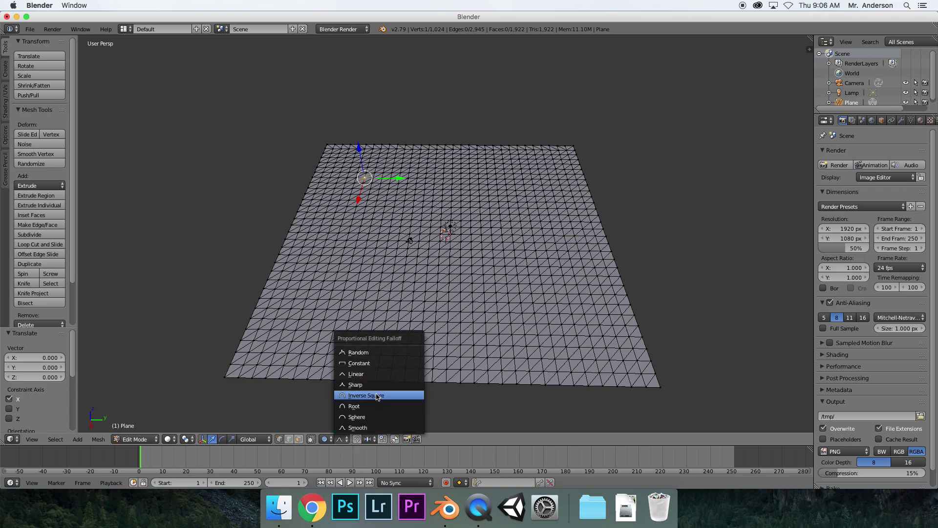
left_click(379, 419)
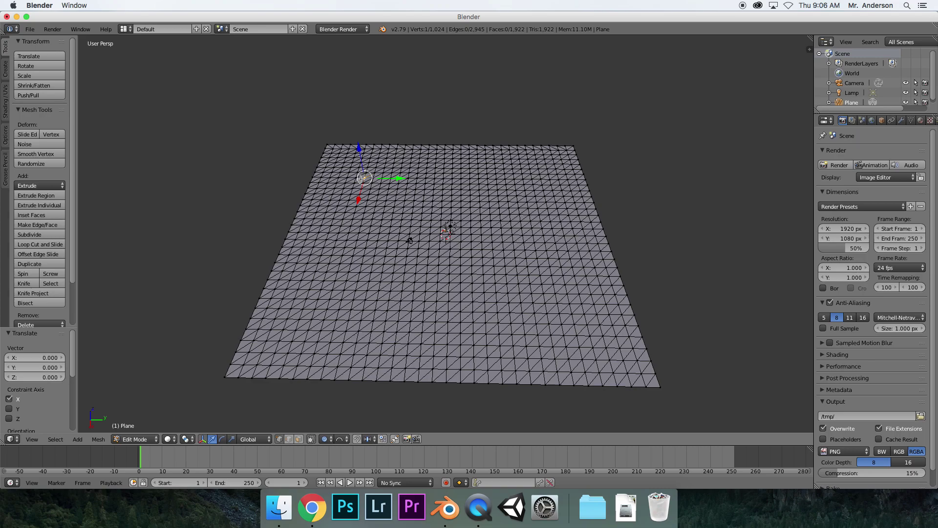
- Move the selected vertex up about 12.7 units along Z with a proportional size of about 8.95, forming a rounded hill
left_click(361, 178)
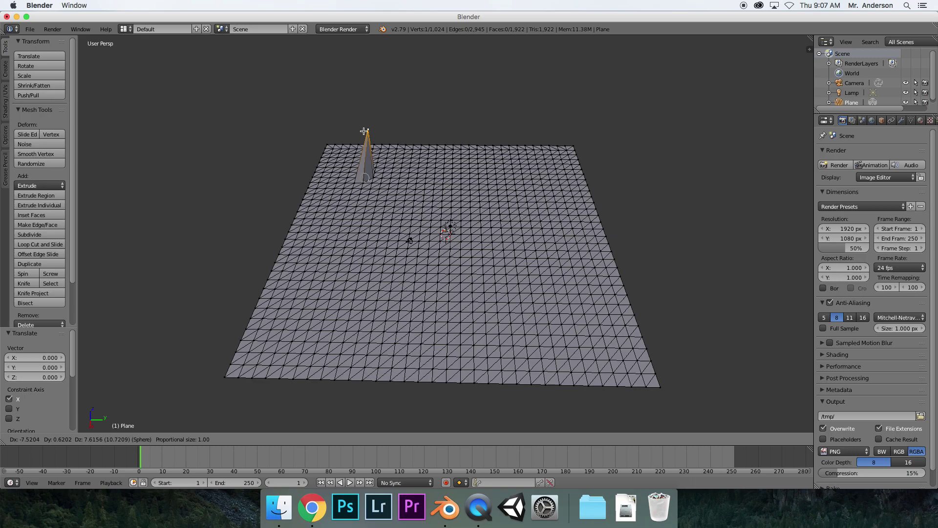
key("z")
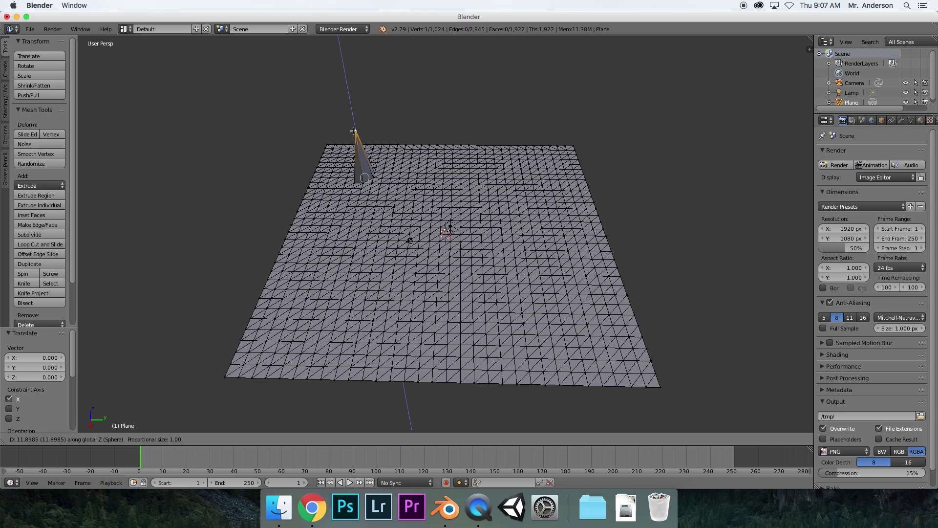
scroll(353, 131, "down", 13)
scroll(353, 130, "down", 9)
scroll(353, 131, "down", 1)
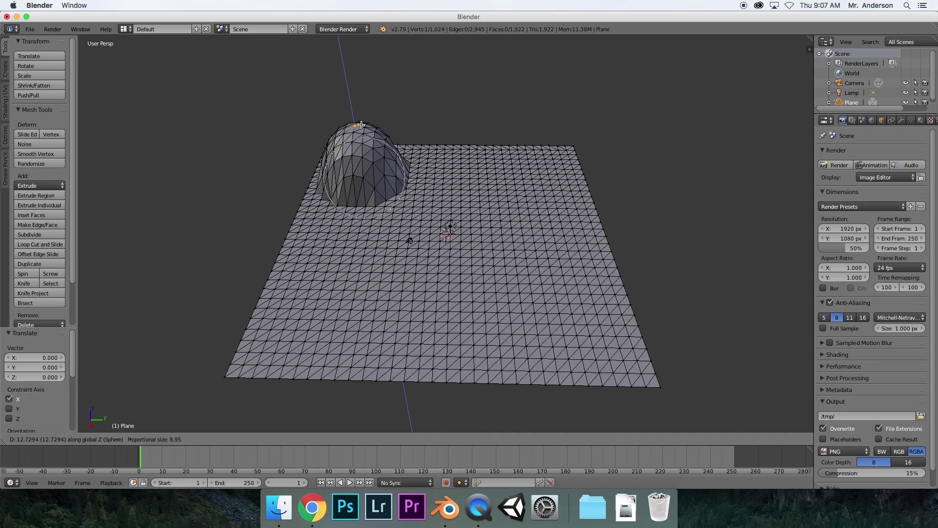
left_click(360, 121)
- Shift the hill's peak about 1.35 units along X, slightly along Z, and about 1.1 units along Y
middle_click_drag(377, 139, 345, 152)
left_click_drag(386, 113, 383, 119)
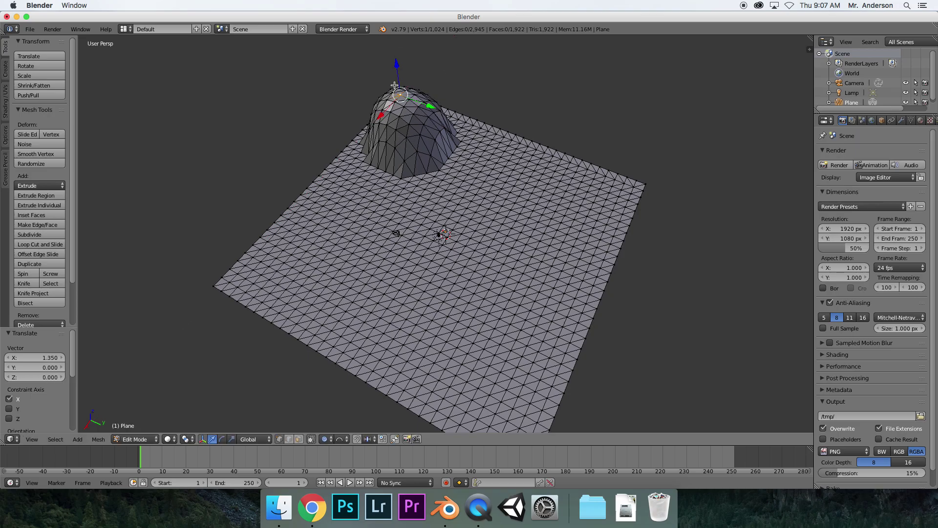
left_click_drag(399, 67, 401, 70)
left_click_drag(429, 109, 430, 121)
middle_click_drag(430, 121, 460, 165)
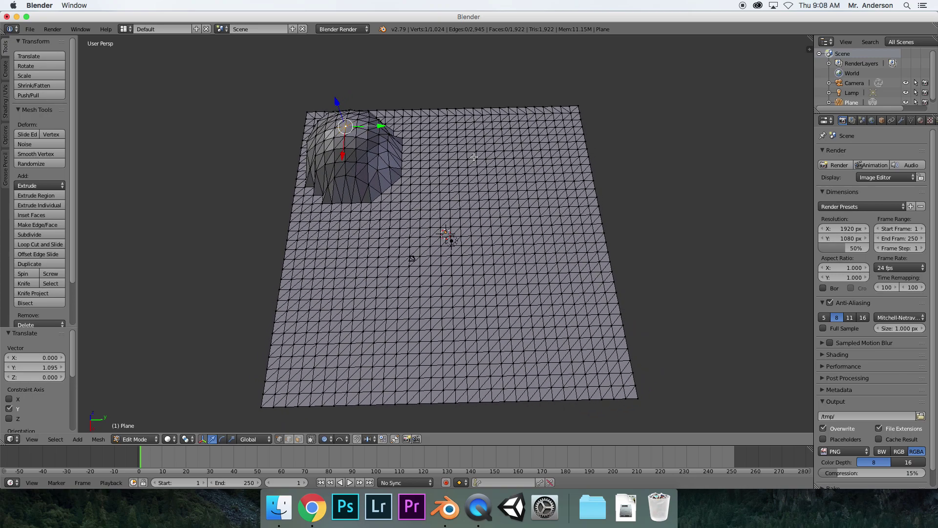
- Select nine scattered single vertices across the plane's far right corner area
right_click(470, 143)
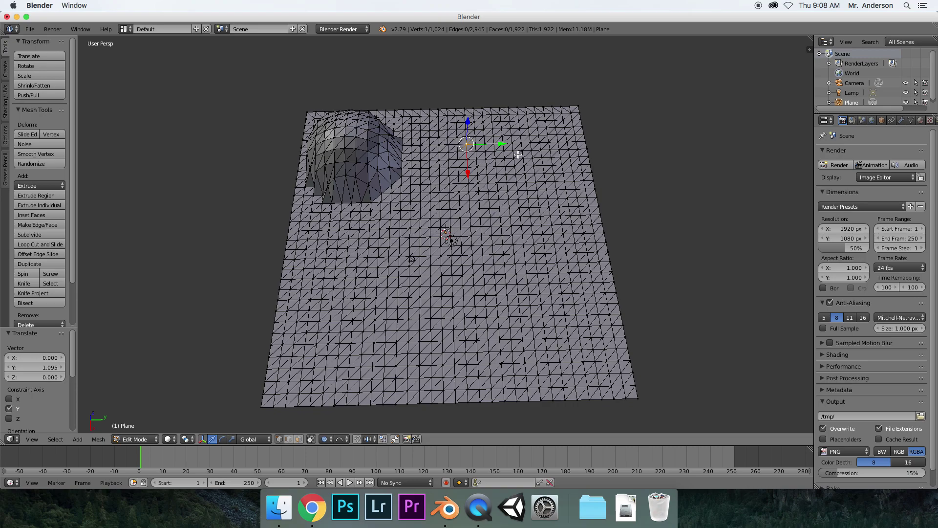
right_click(503, 136, "shift")
right_click(532, 150, "shift")
right_click(535, 175, "shift")
right_click(498, 183, "shift")
right_click(468, 183, "shift")
right_click(488, 160, "shift")
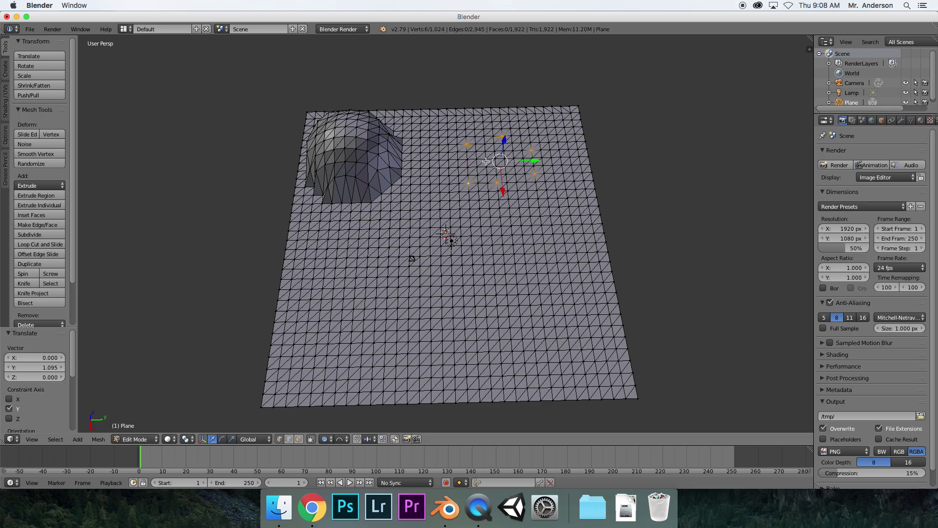
right_click(545, 128, "shift")
right_click(466, 129, "shift")
- Raise the selected vertices about 20.4 units along Z with Random proportional falloff and a proportional size of about 7.4, forming jagged peaks
left_click(344, 439)
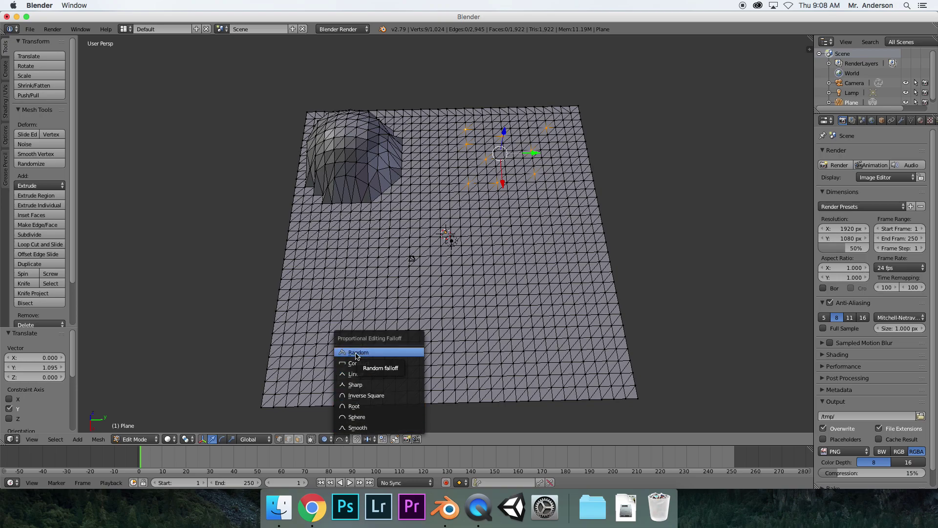
left_click(357, 354)
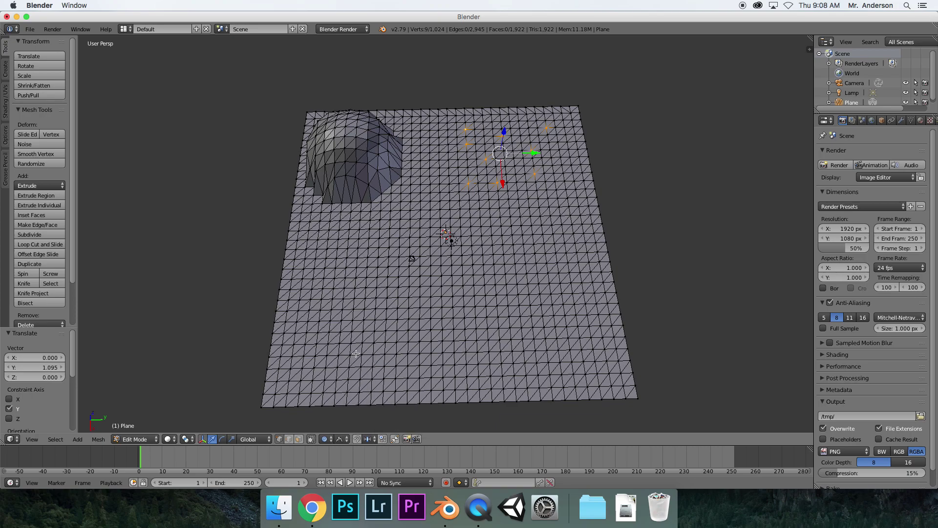
key("g")
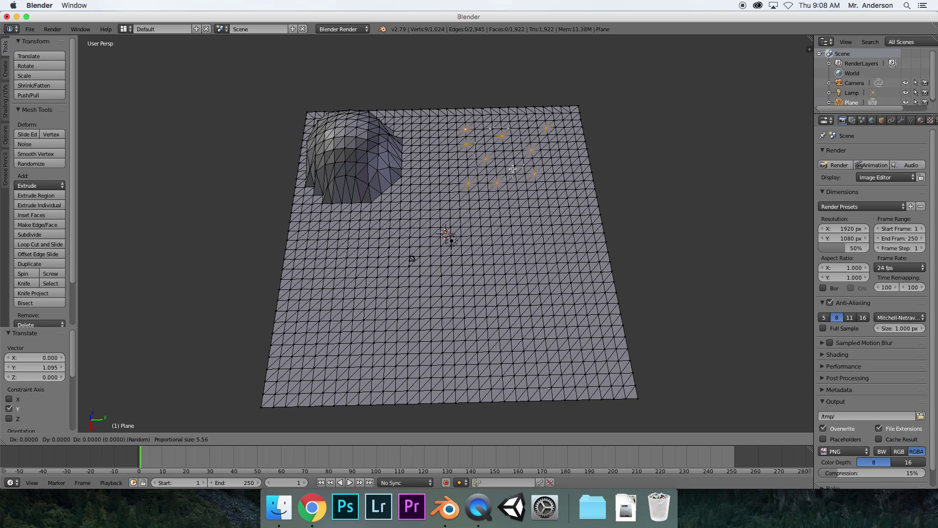
key("z")
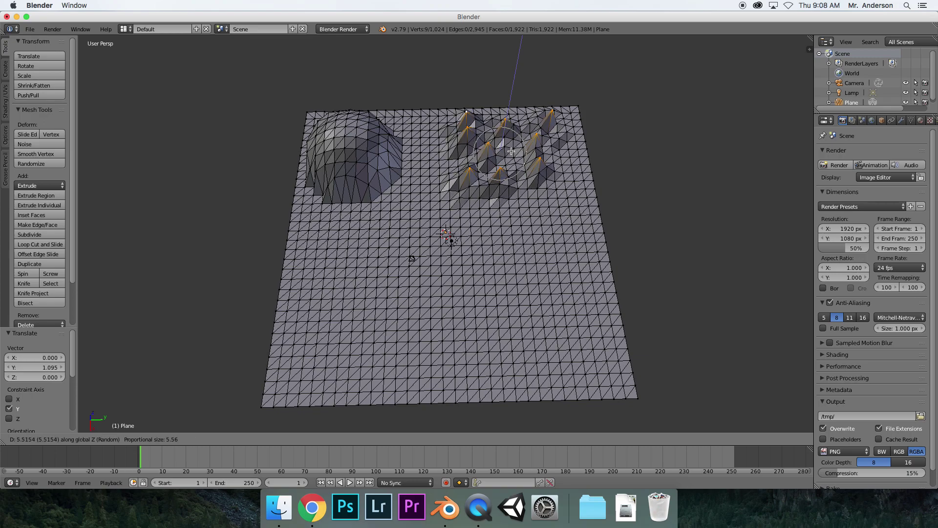
scroll(512, 142, "down", 7)
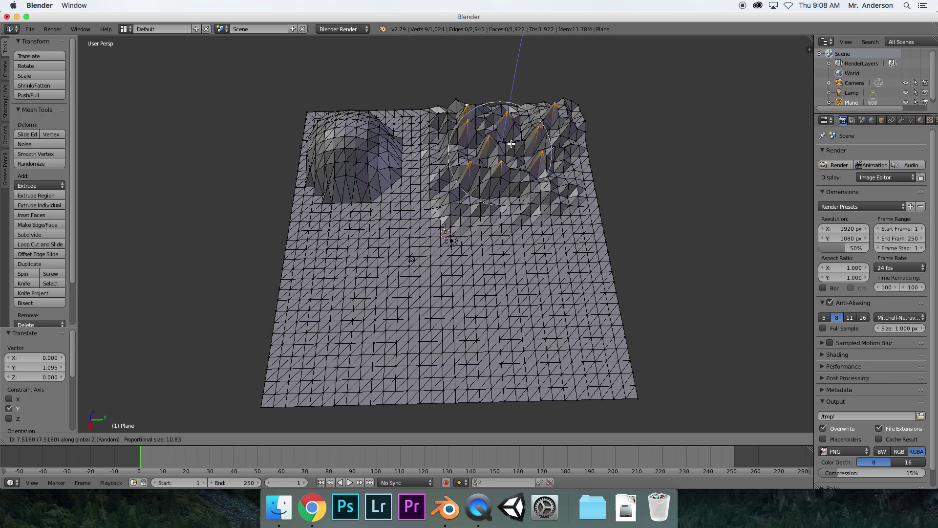
scroll(512, 98, "up", 1)
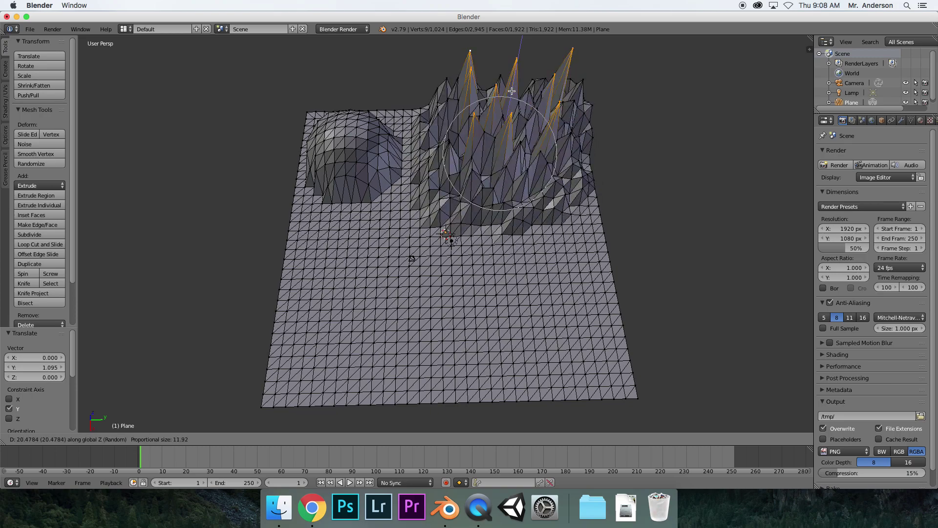
scroll(516, 95, "up", 1)
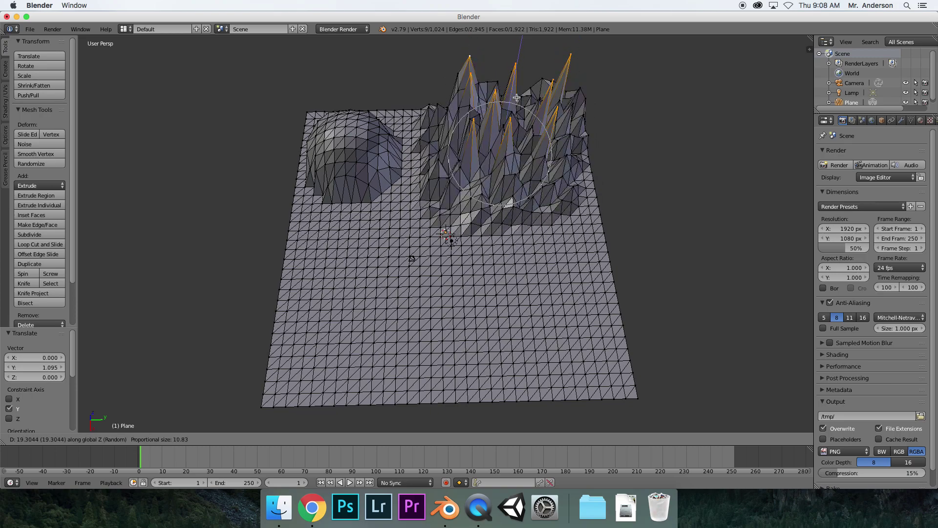
left_click(516, 95)
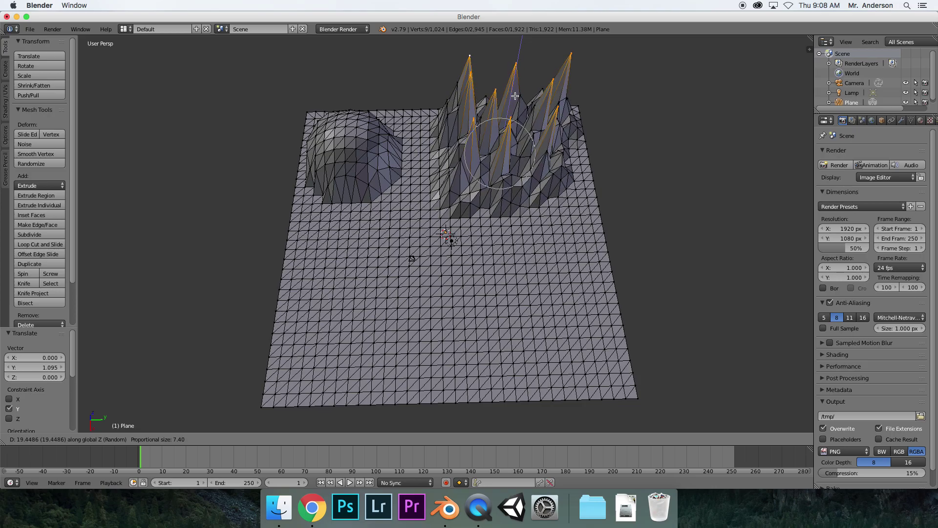
- Select the tip vertex of the spike nearest the rounded hill and lower it about 6.7 units along Z
middle_click_drag(517, 234, 449, 189)
right_click(551, 182)
scroll(538, 200, "up", 4)
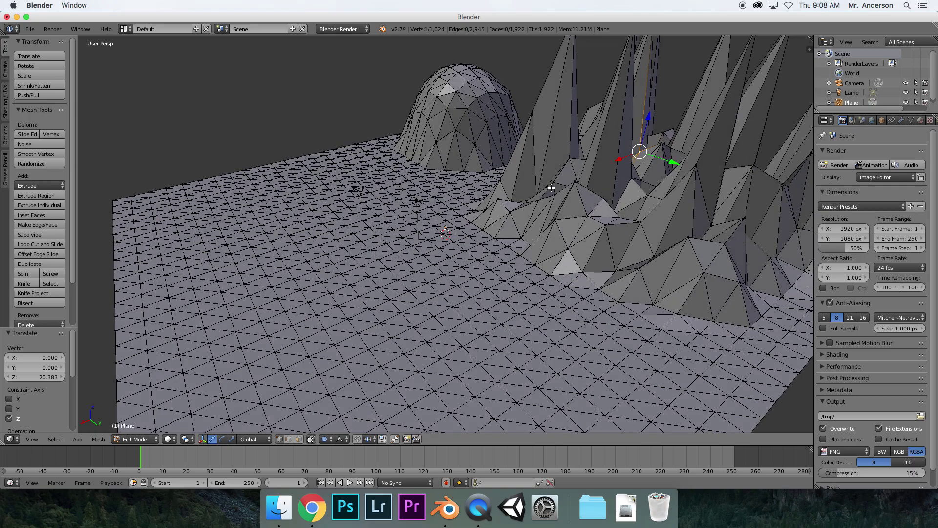
middle_click_drag(528, 215, 508, 261, "shift")
right_click(505, 129)
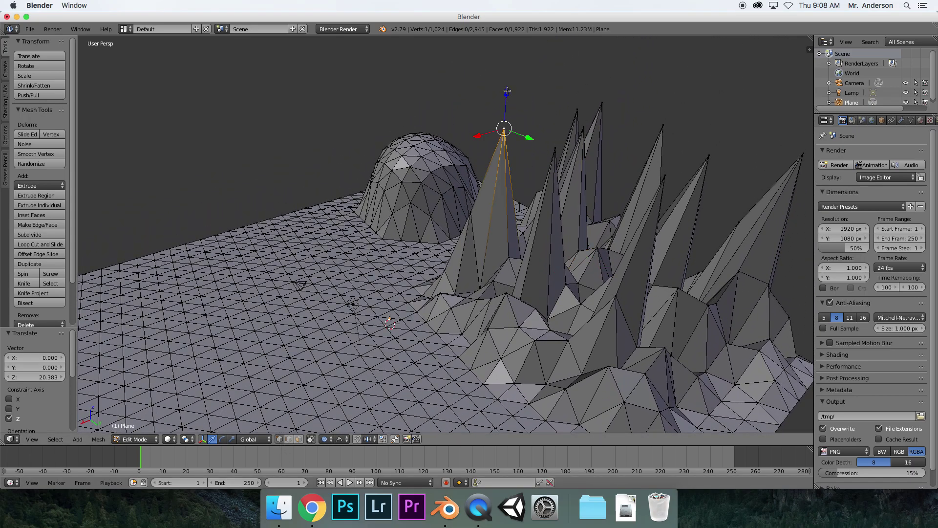
key("g")
key("z")
left_click(508, 155)
middle_click_drag(508, 156, 534, 197)
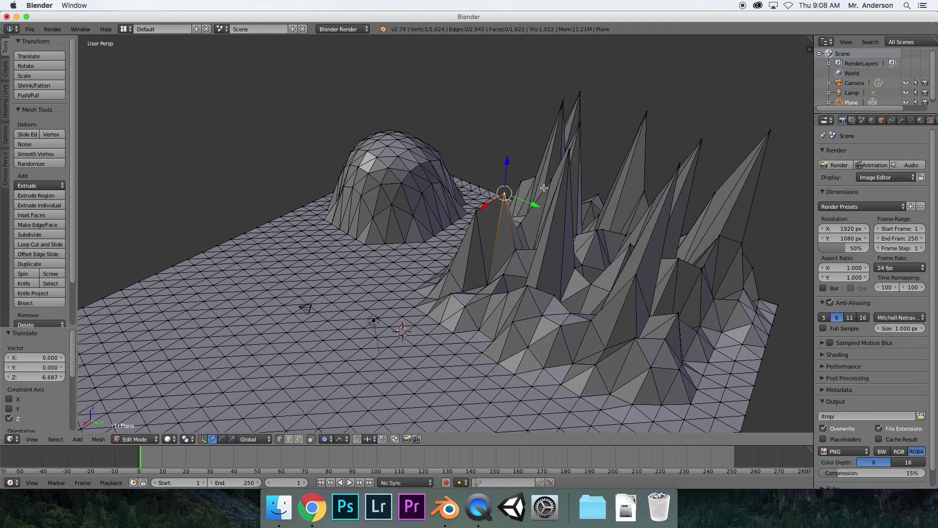
- Raise the tip of the spike beside the lowered one about 2.5 units along Z, and lower a near right spike's tip about 4.3 units
right_click(569, 147)
key("g")
key("z")
left_click(577, 97)
right_click(679, 161)
key("g")
key("z")
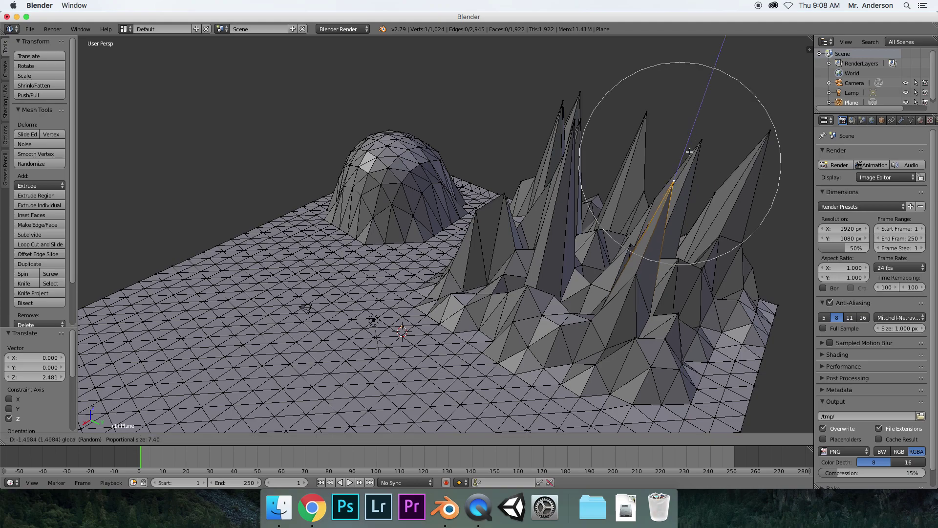
left_click(690, 198)
- Switch to face selection and select three adjoining side faces of the tall spike beside the lowered peak
left_click(299, 439)
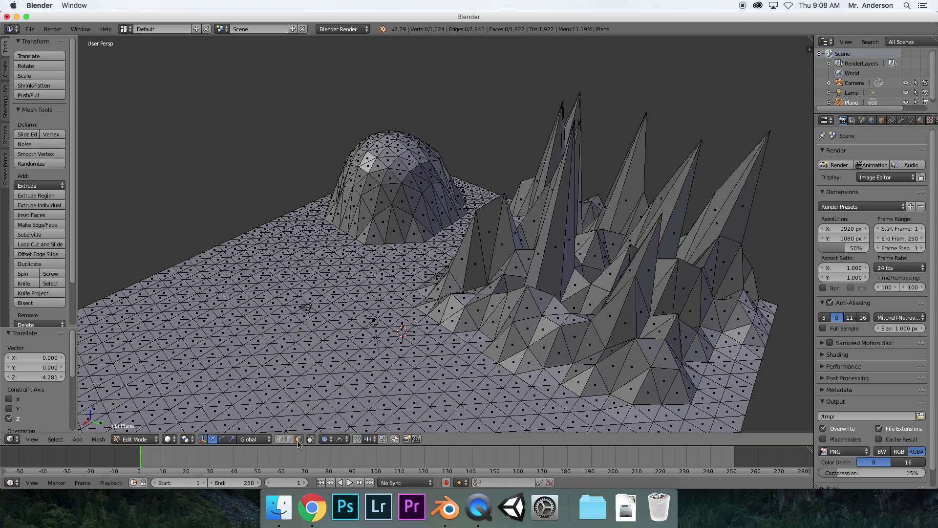
right_click(554, 236)
right_click(539, 241, "shift")
right_click(570, 230, "shift")
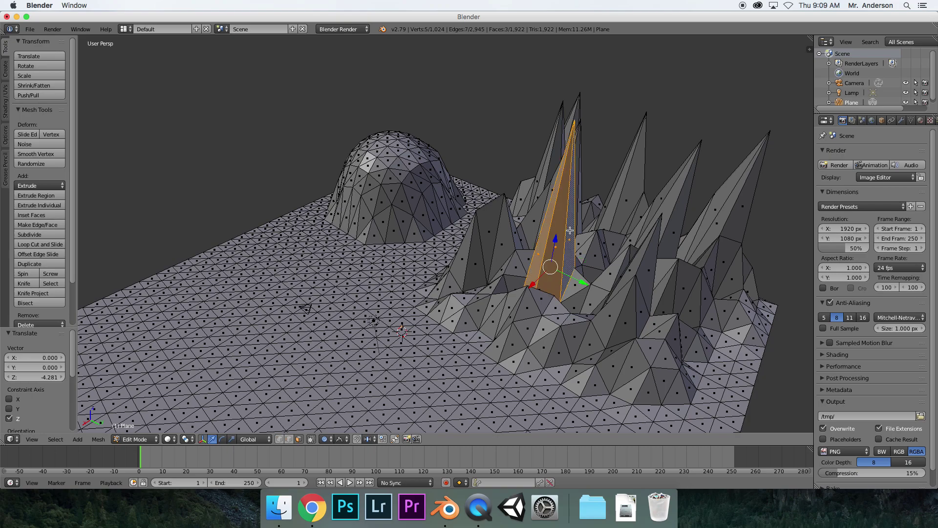
- Rotate the selected spike faces about 7.3°, and trackball-rotate them by about -4.6° and -20.1°
key("r")
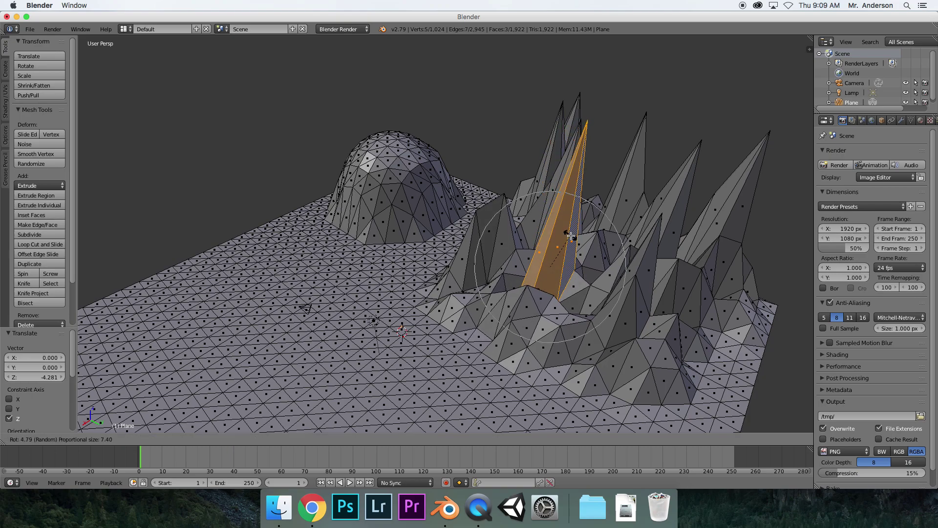
left_click(572, 237)
key("r")
key("r")
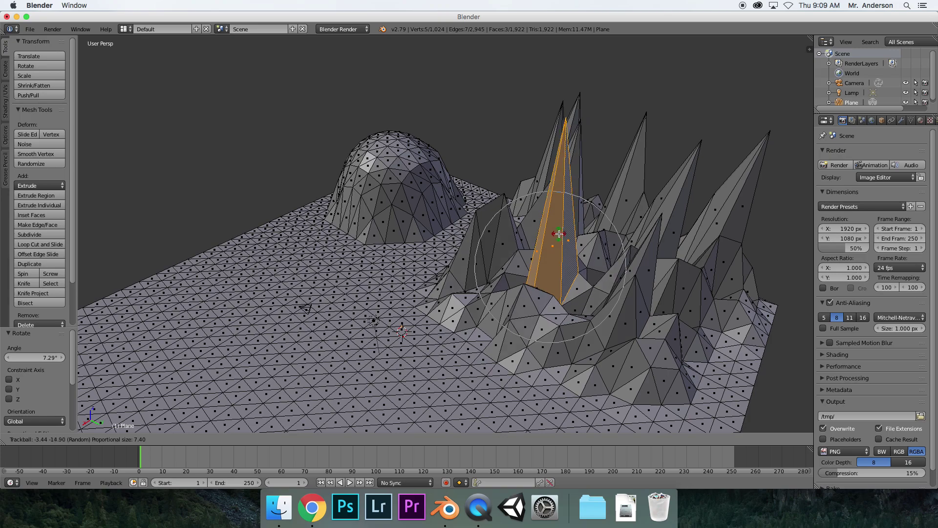
left_click(555, 233)
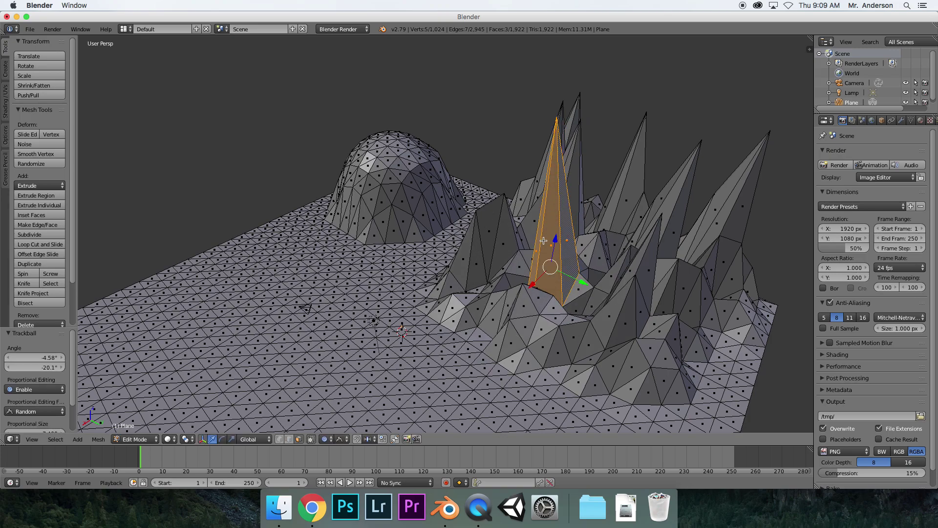
- Select a single side face of that tall spike and extrude it inward about 0.2 units
right_click(561, 256)
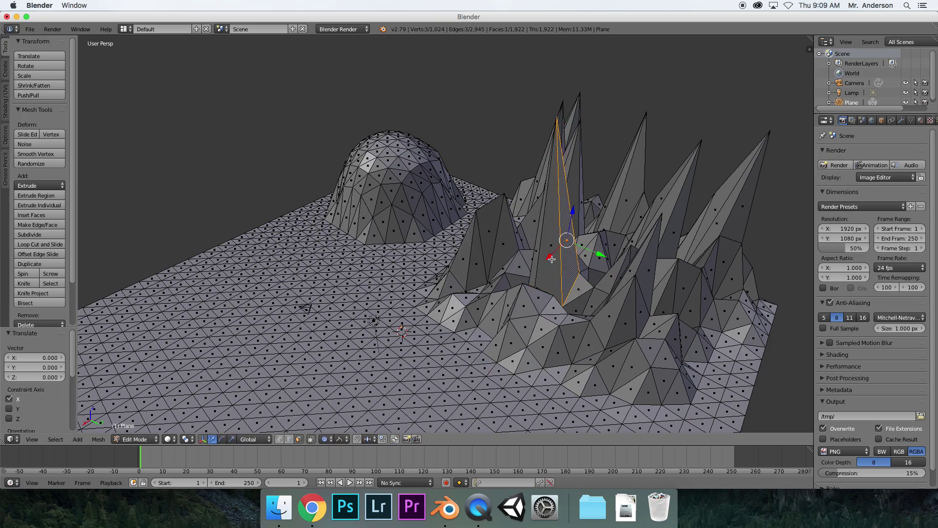
key("e")
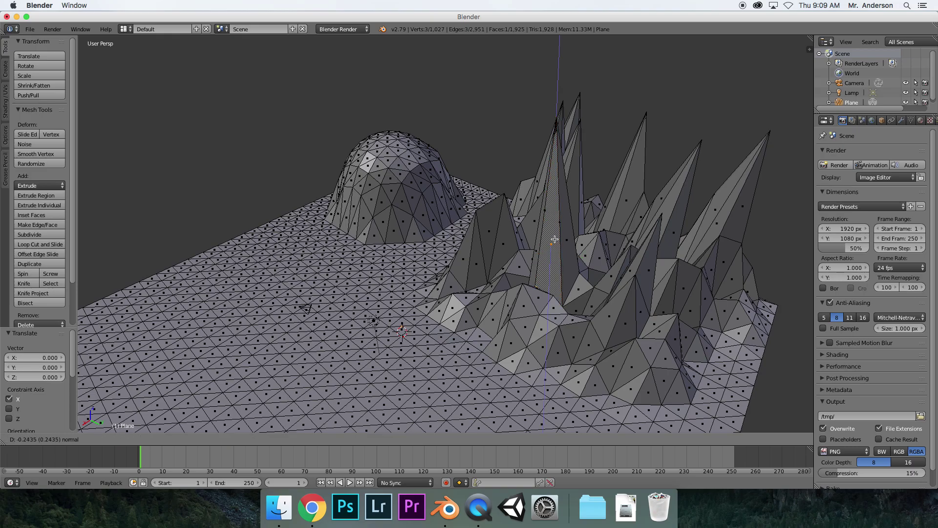
left_click(555, 239)
- Select the front face of the lowered peak and extrude it twice, the second time by about 1 unit
right_click(492, 236)
key("e")
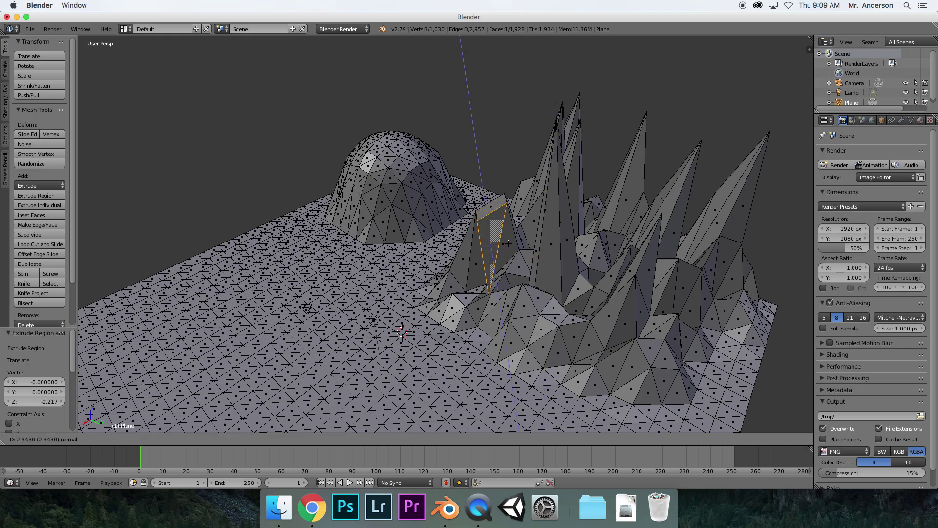
left_click(508, 237)
middle_click_drag(508, 237, 519, 268)
key("e")
left_click(483, 259)
- Leave mesh editing and return the terrain plane to Object Mode
scroll(532, 268, "down", 4)
scroll(525, 268, "up", 1)
scroll(519, 267, "down", 2)
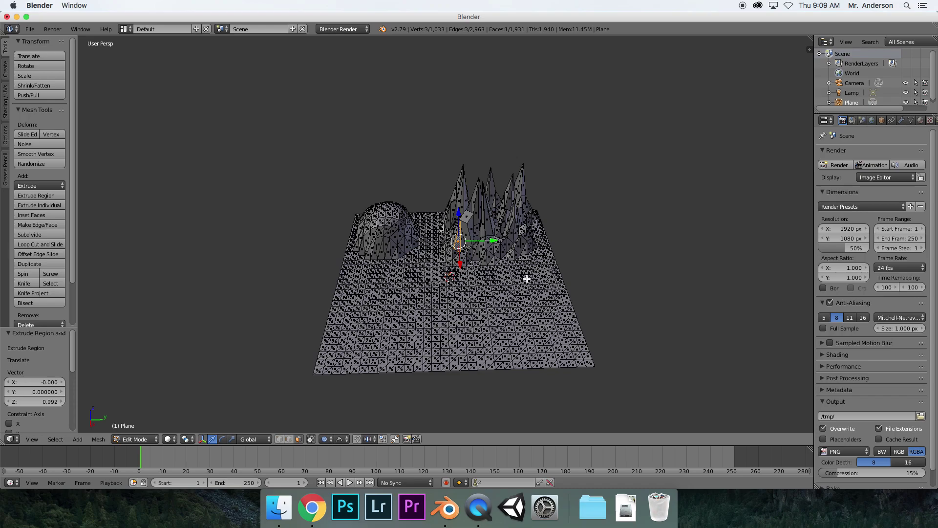
left_click(136, 439)
left_click(135, 425)
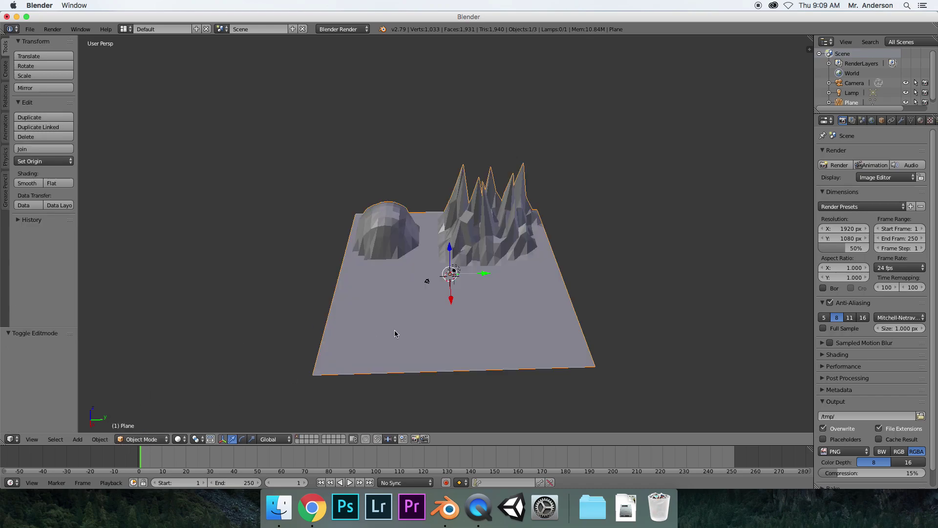
mouse_move(400, 332)
middle_mouse_down()
mouse_move(397, 272)
mouse_move(400, 321)
middle_mouse_up()
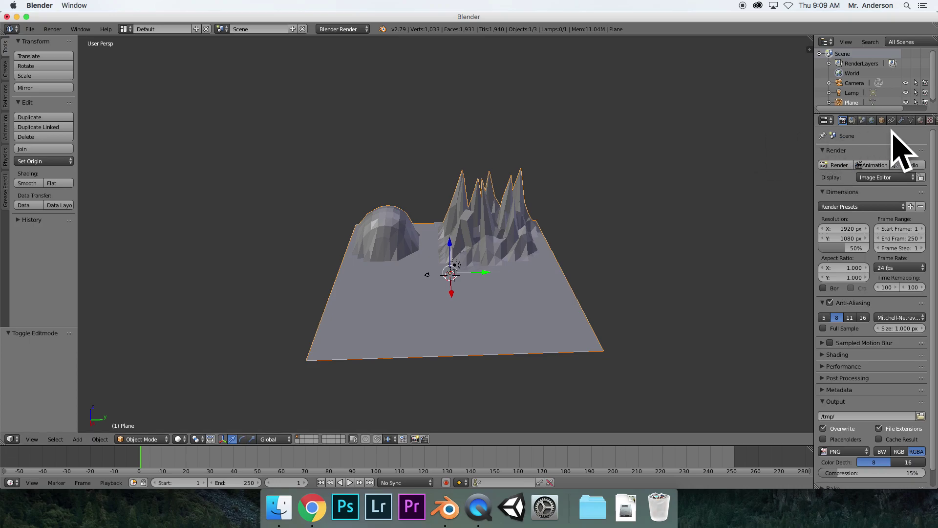
- Add a new material to the plane and set its diffuse colour to bright green
left_click(921, 121)
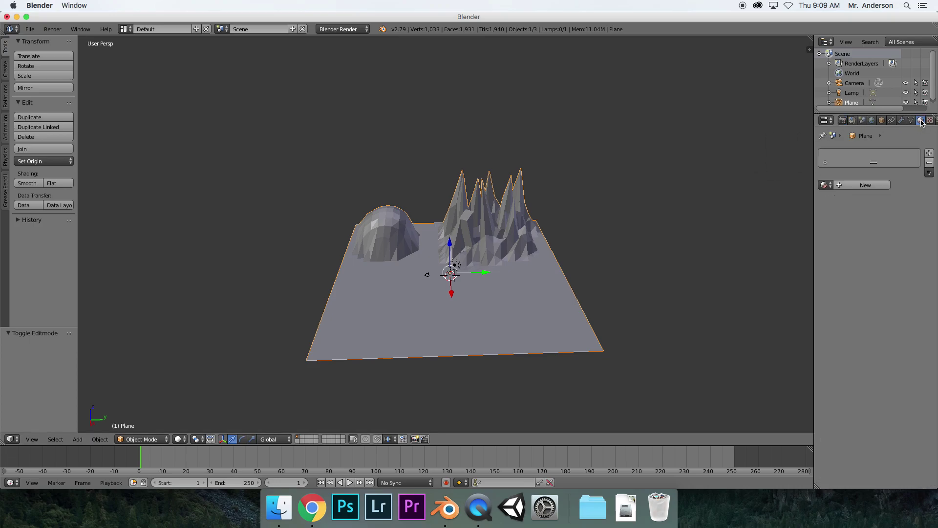
left_click(870, 185)
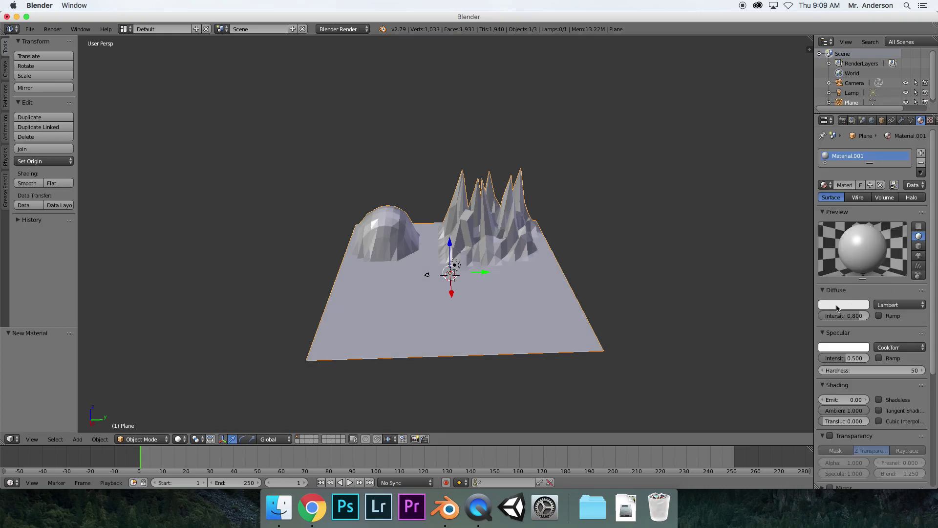
left_click(848, 306)
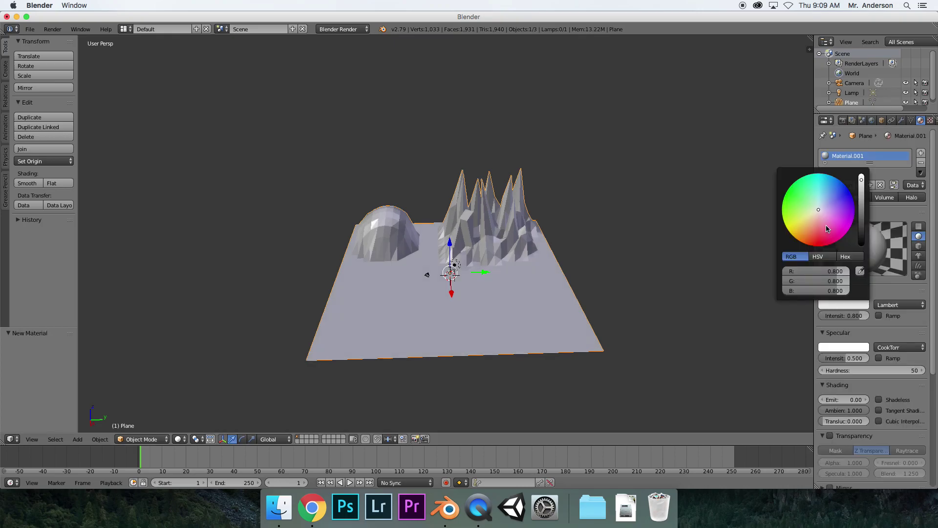
left_click_drag(817, 207, 792, 193)
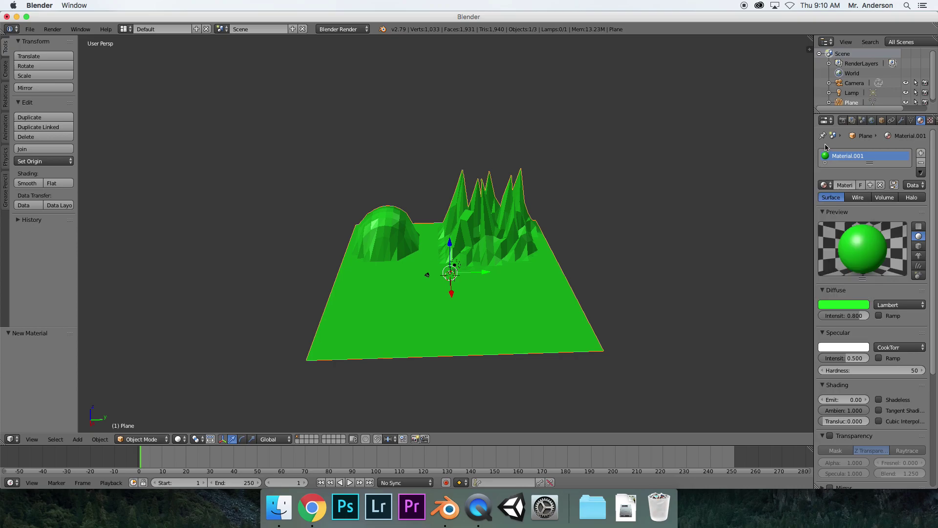
- Enlarge the material slot list and rename the green material as GREEN1
left_click_drag(869, 170, 870, 205)
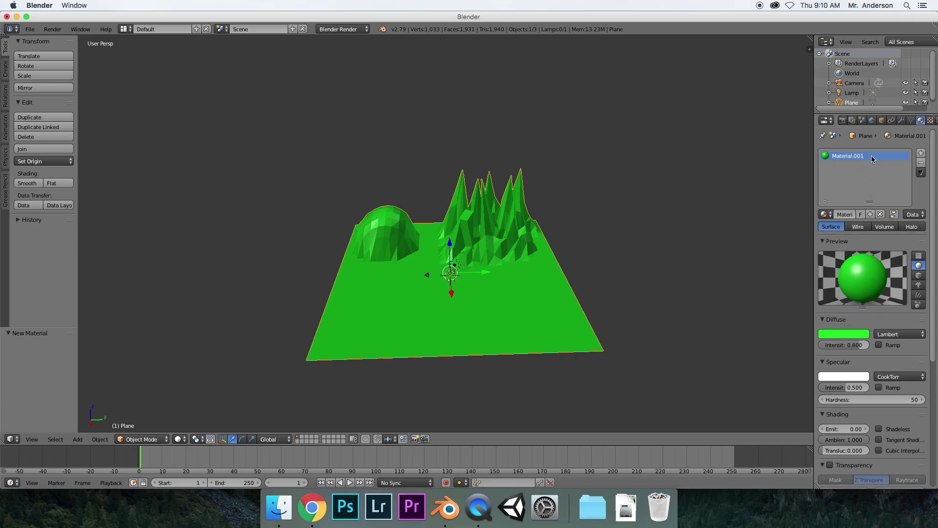
double_click(855, 158)
type("GREEN1")
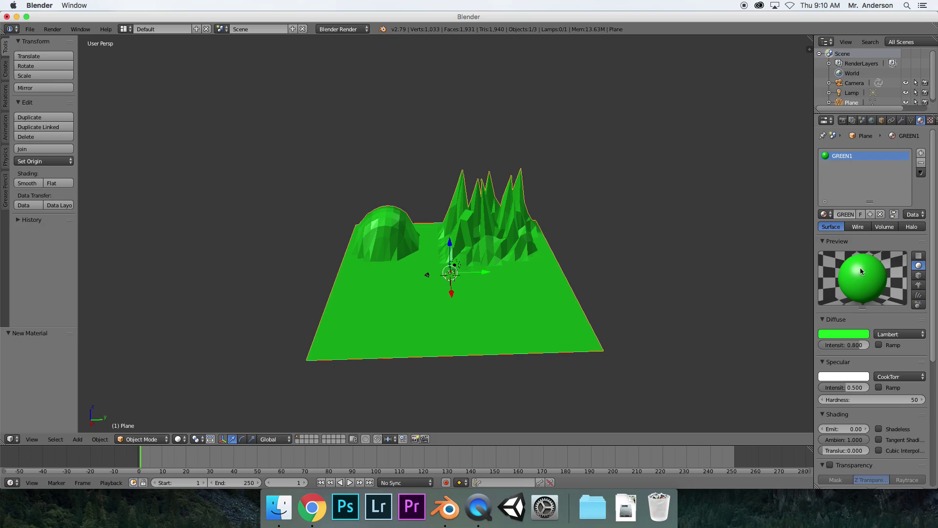
- Try specular intensities of 1.000 and 0.000 on the GREEN1 material, and set the intensity to 0.760
scroll(541, 289, "up", 1)
mouse_move(543, 289)
middle_mouse_down()
mouse_move(574, 267)
mouse_move(541, 270)
mouse_move(599, 255)
mouse_move(547, 279)
middle_mouse_up()
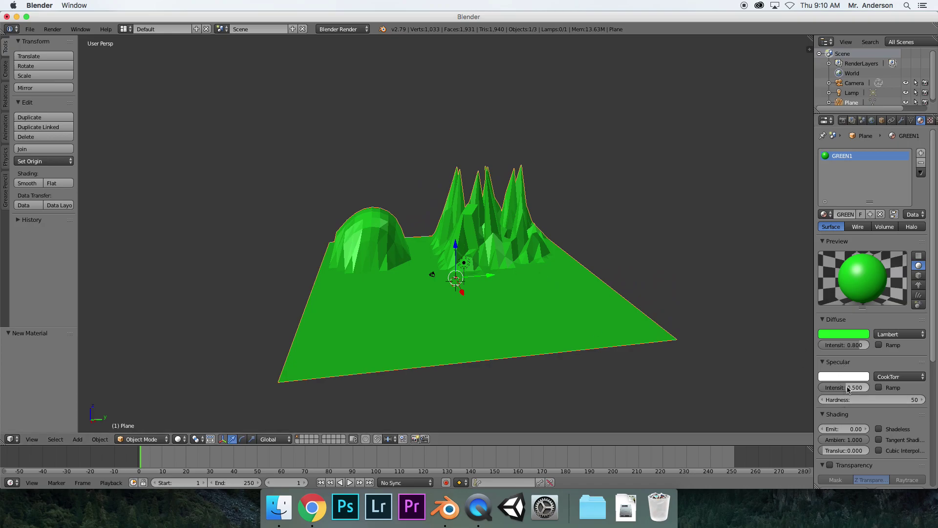
left_click_drag(847, 388, 875, 389)
mouse_move(610, 291)
middle_mouse_down()
mouse_move(651, 291)
mouse_move(616, 309)
mouse_move(582, 273)
mouse_move(615, 287)
middle_mouse_up()
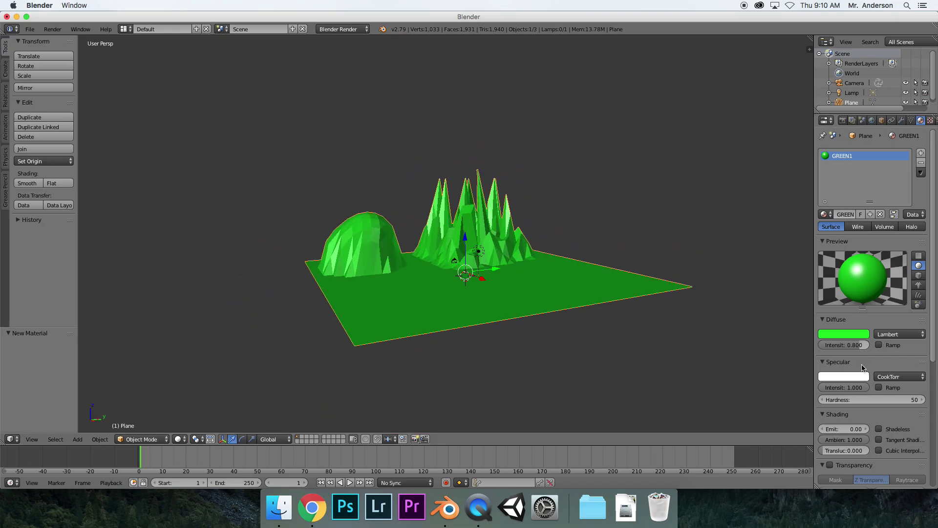
left_click_drag(867, 389, 826, 390)
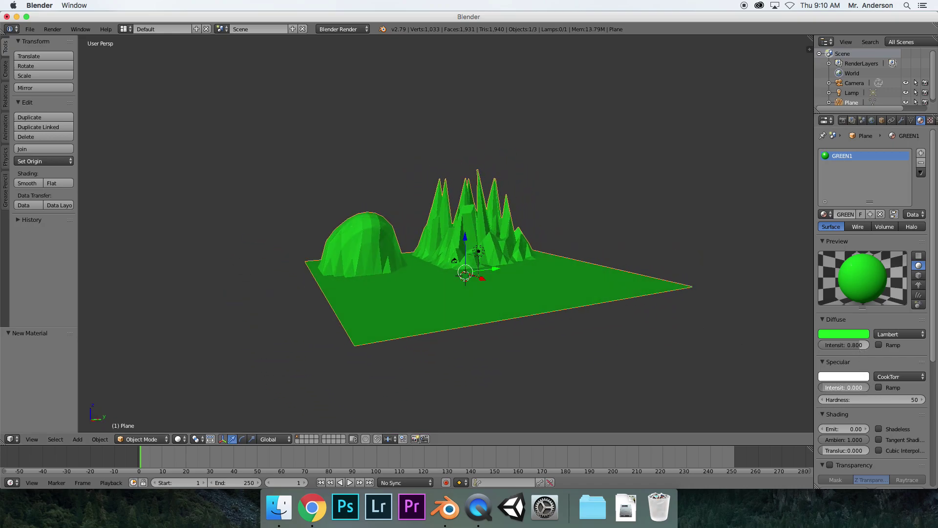
middle_click_drag(566, 287, 536, 290)
left_click_drag(827, 387, 854, 385)
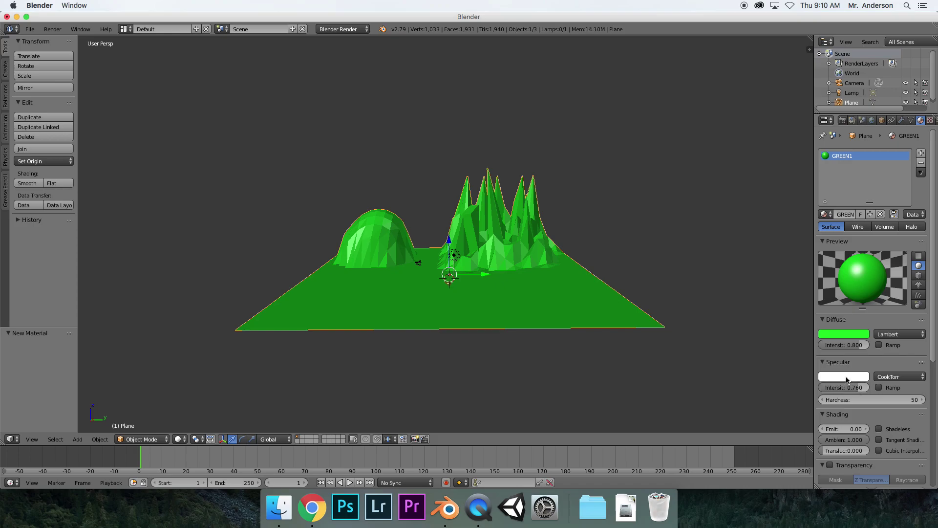
- Set the specular colour of the GREEN1 material to red with RGB 1.000, 0.051, 0.087 and check the highlights on the terrain
left_click(846, 377)
left_click(824, 309)
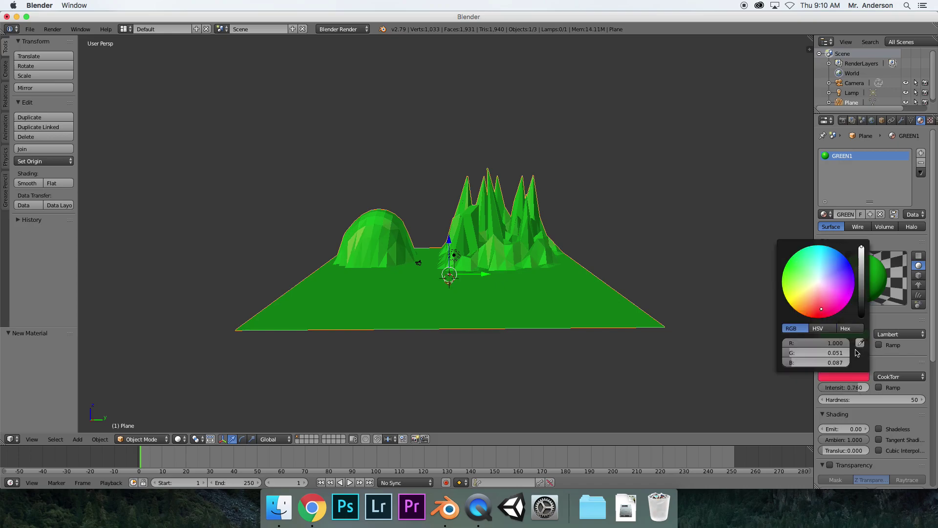
middle_click_drag(546, 335, 496, 284)
middle_click_drag(759, 339, 492, 291)
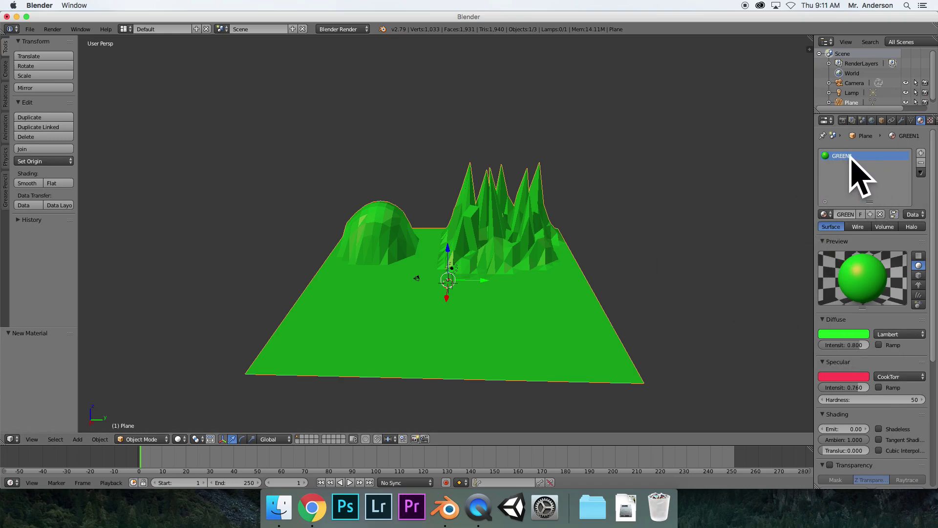
middle_click_drag(592, 193, 591, 198)
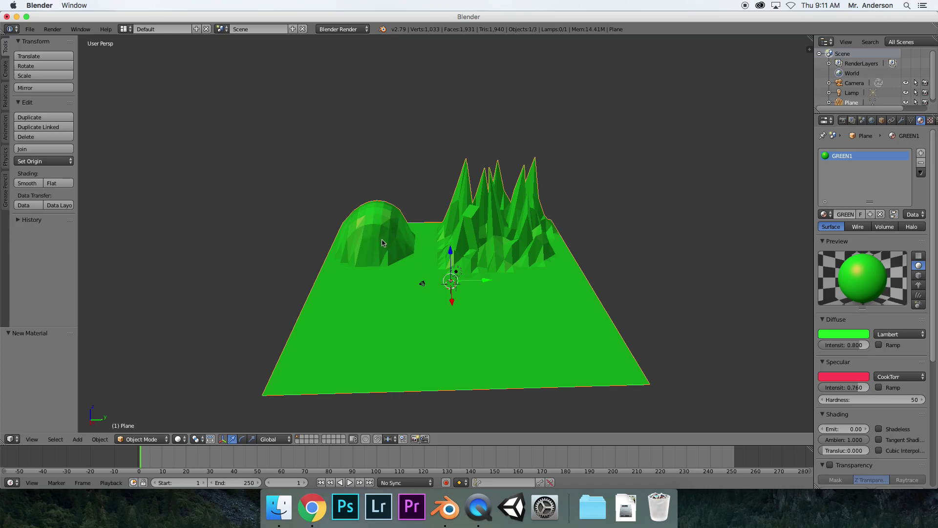
- Switch the terrain plane to Edit Mode with the rounded hill's faces in view
left_click(162, 436)
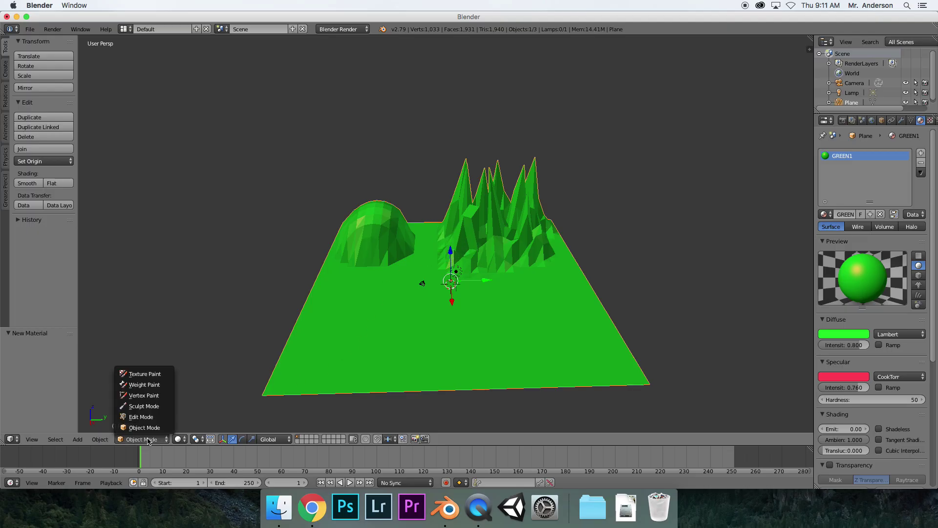
left_click(139, 419)
middle_click_drag(351, 122, 382, 161)
scroll(369, 165, "up", 1)
scroll(371, 171, "up", 2)
scroll(371, 170, "down", 1)
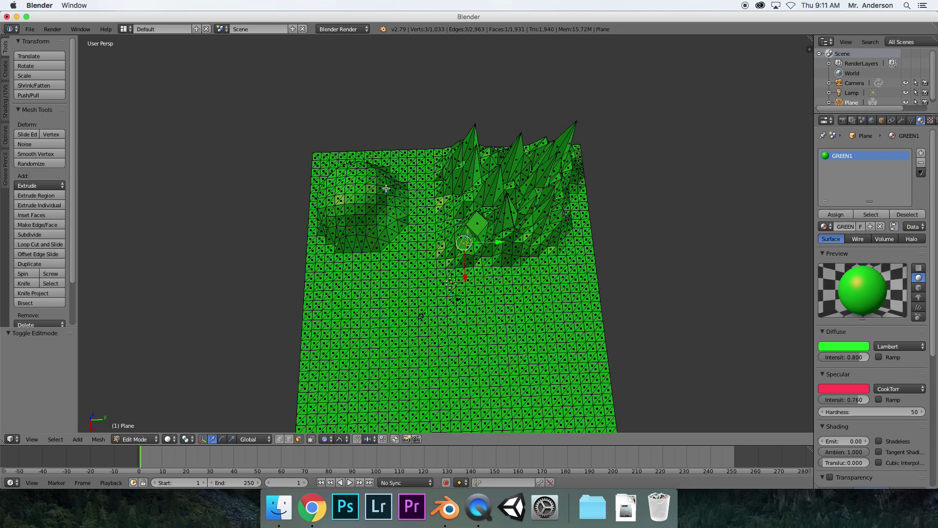
middle_click_drag(401, 235, 295, 171)
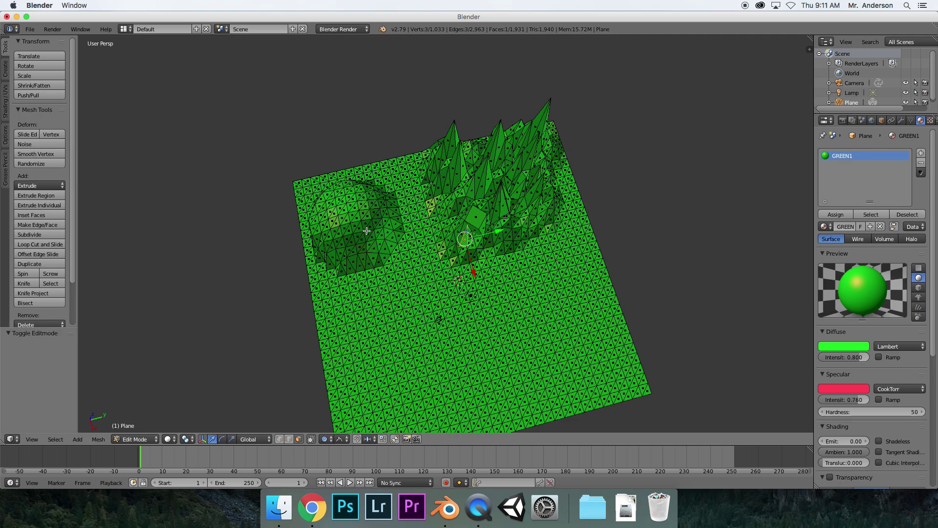
- Select several faces on the rounded hill one by one, and replace that selection with a single face on the flat ground
right_click(343, 211)
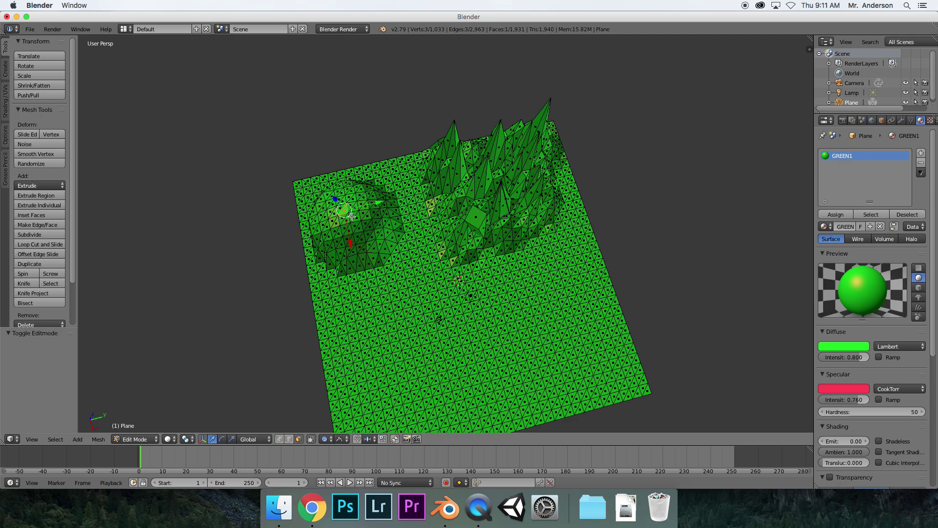
right_click(360, 195, "shift")
right_click(374, 212, "shift")
right_click(357, 238, "shift")
right_click(341, 242, "shift")
right_click(341, 228, "shift")
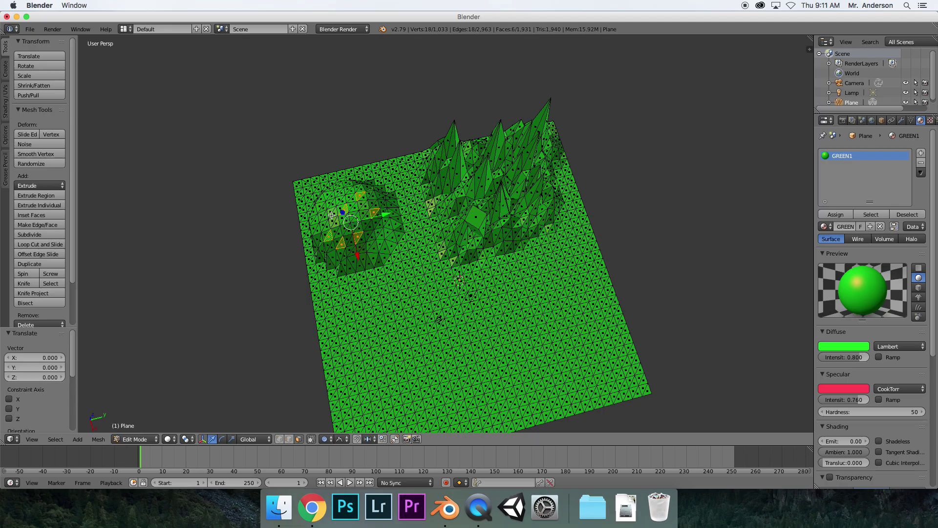
right_click(387, 187)
right_click(516, 287)
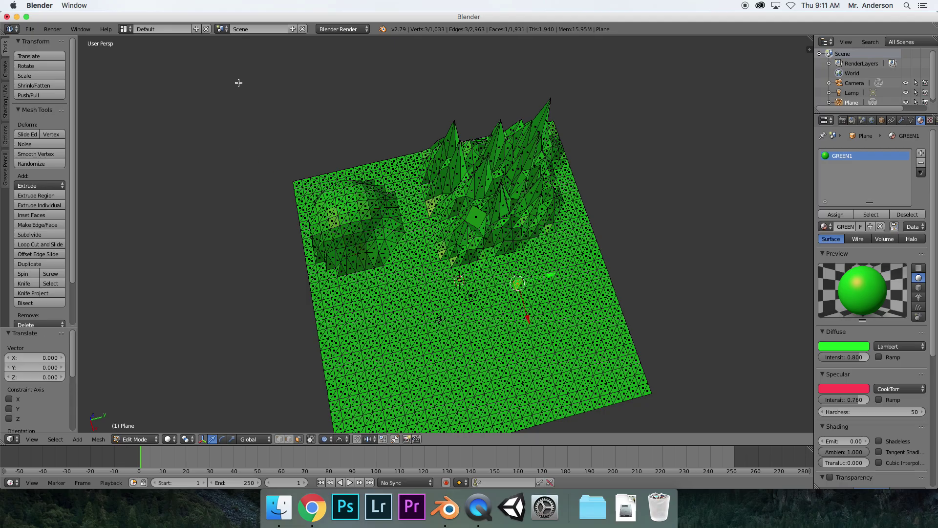
- Box-select the corner of the terrain around the rounded hill from above, and replace that selection with a single ground face
middle_click_drag(315, 91, 301, 113)
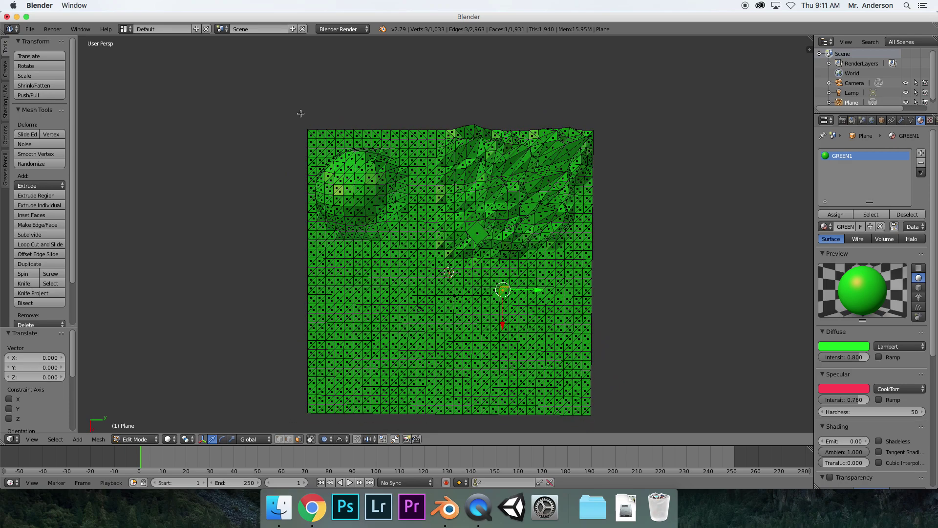
key("b")
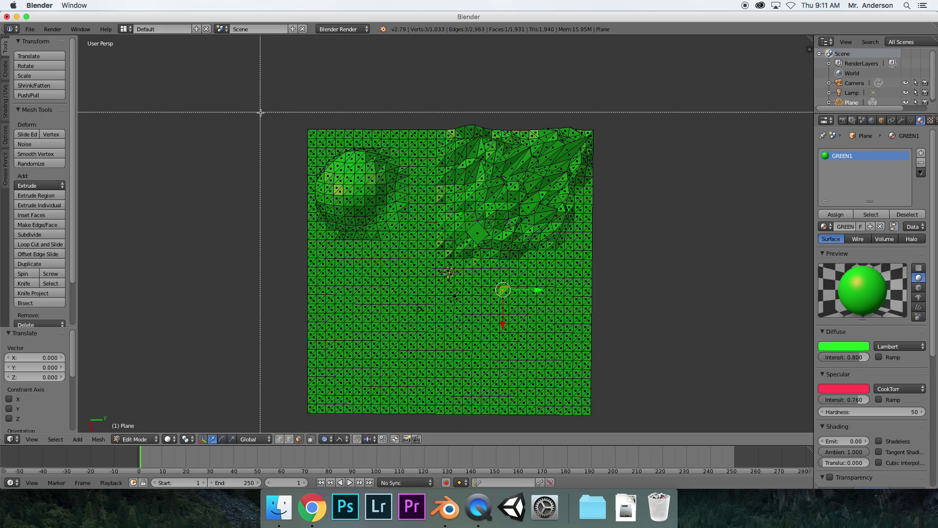
left_click_drag(297, 120, 425, 254)
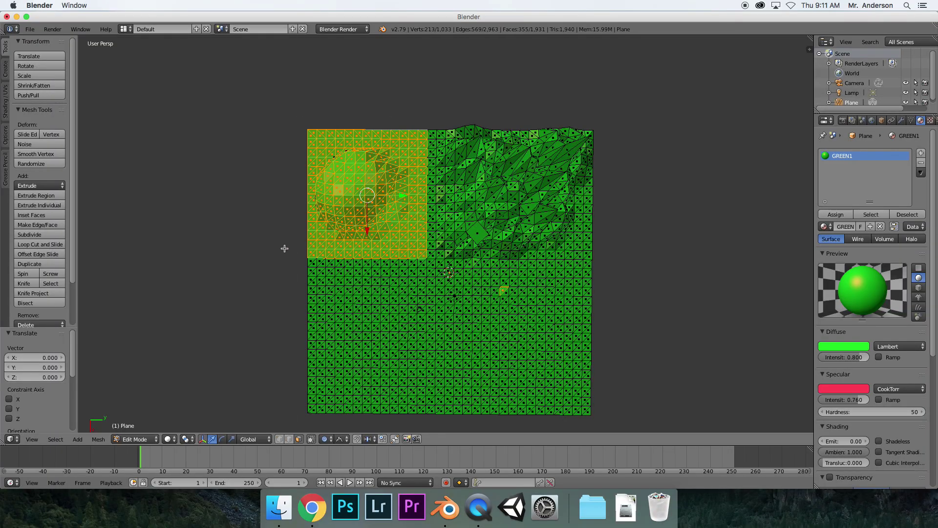
middle_click_drag(261, 244, 350, 213)
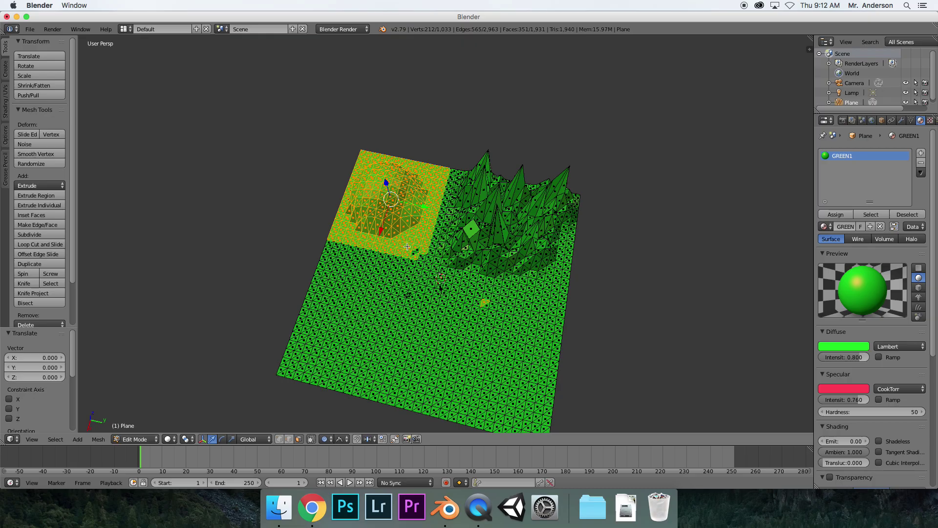
middle_click_drag(383, 249, 433, 210)
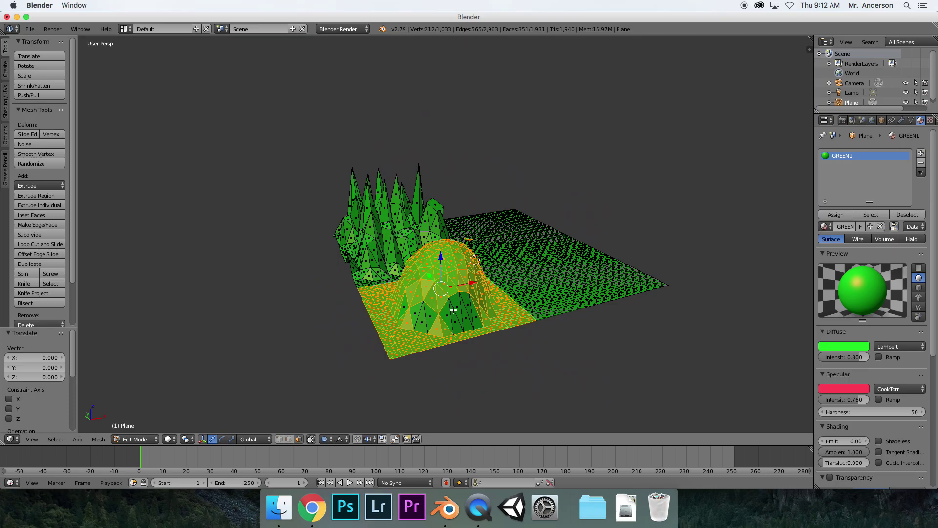
middle_click_drag(503, 361, 376, 332)
right_click(376, 332)
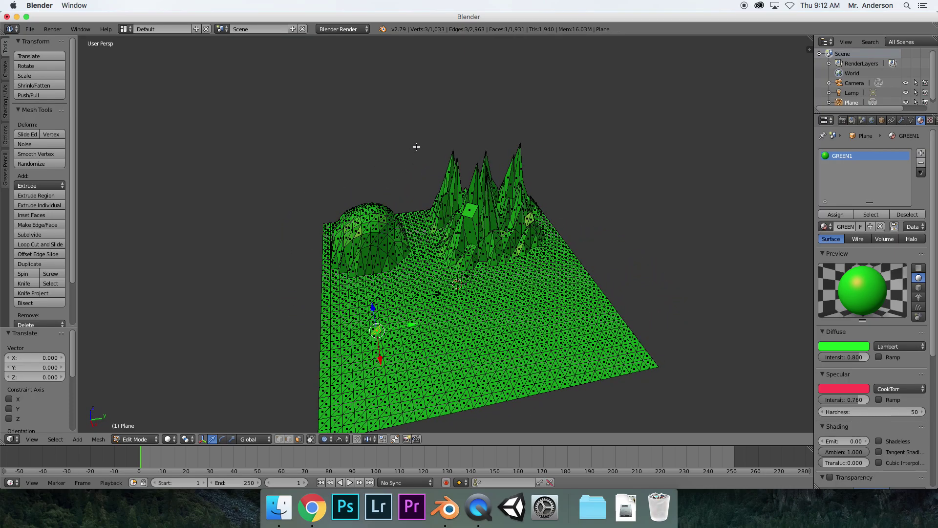
middle_click_drag(420, 152, 399, 165)
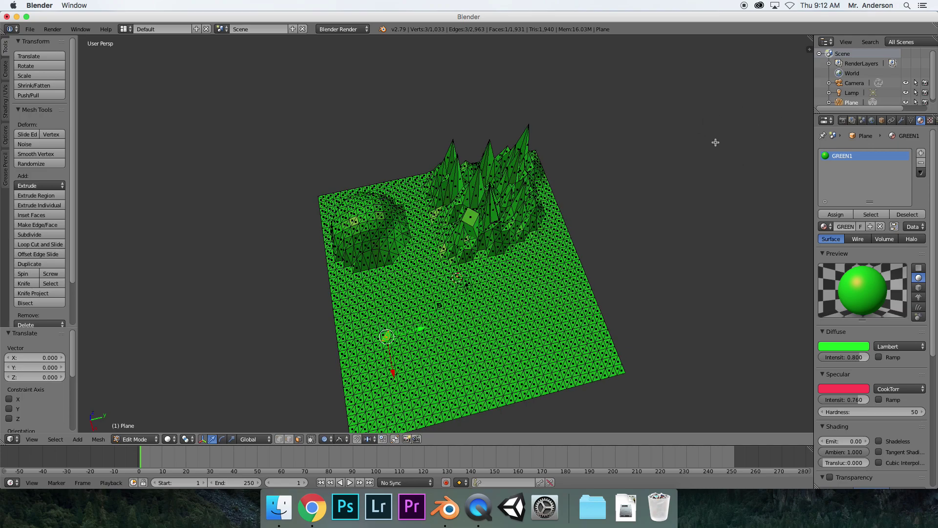
key("b")
left_click_drag(668, 90, 770, 180)
right_click(366, 265)
right_click(388, 302)
mouse_move(537, 255)
middle_mouse_down()
mouse_move(609, 249)
mouse_move(589, 264)
mouse_move(591, 252)
mouse_move(525, 250)
middle_mouse_up()
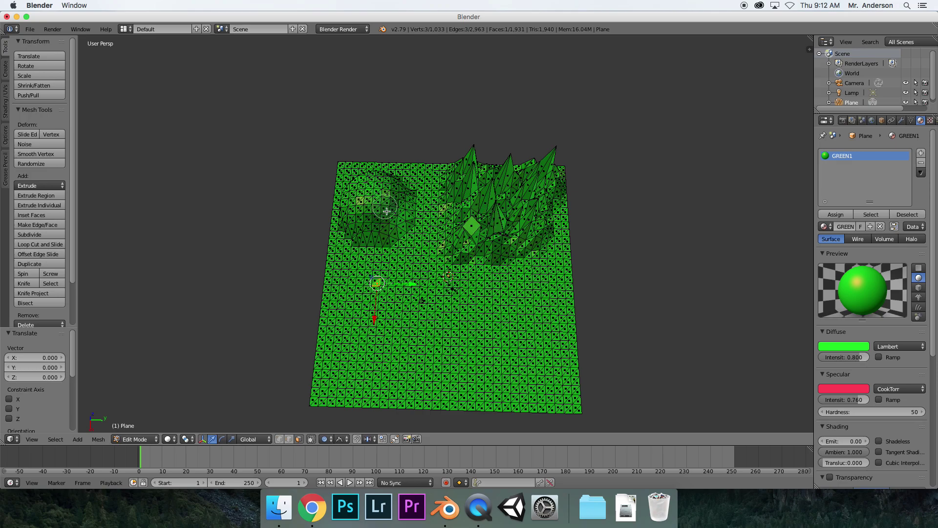
- Circle-select faces on the rounded hill and, with an enlarged brush, most of the terrain, and clear the whole selection
mouse_move(373, 205)
left_mouse_down()
mouse_move(385, 211)
mouse_move(376, 230)
mouse_move(361, 220)
mouse_move(396, 206)
left_mouse_up()
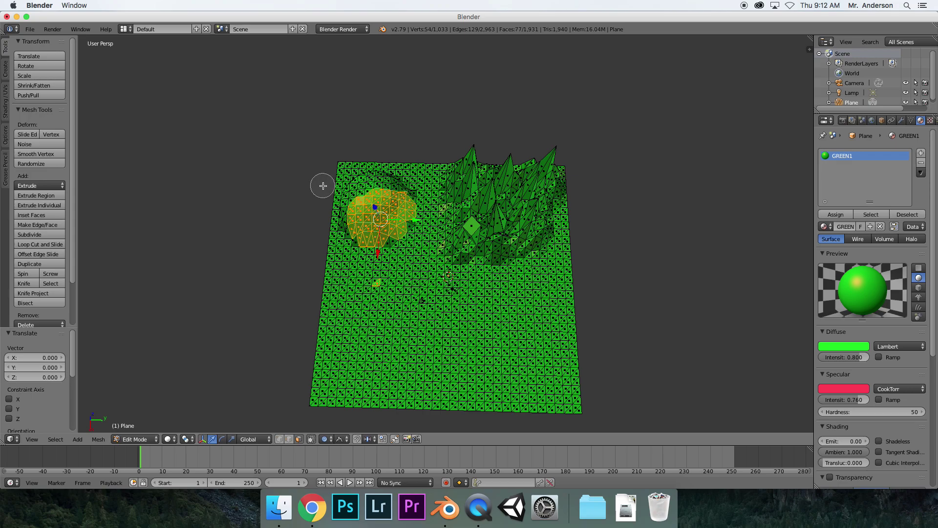
scroll(285, 189, "down", 10)
scroll(285, 189, "down", 15)
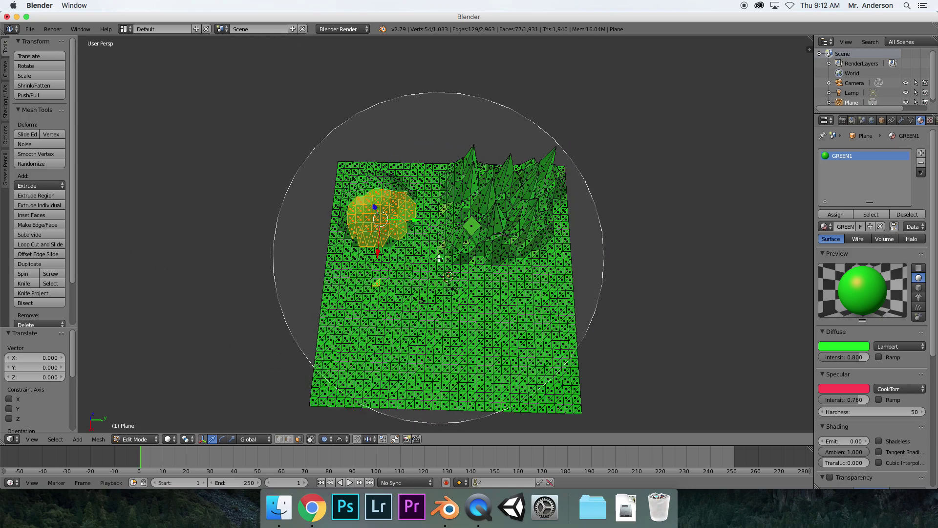
left_click(444, 260)
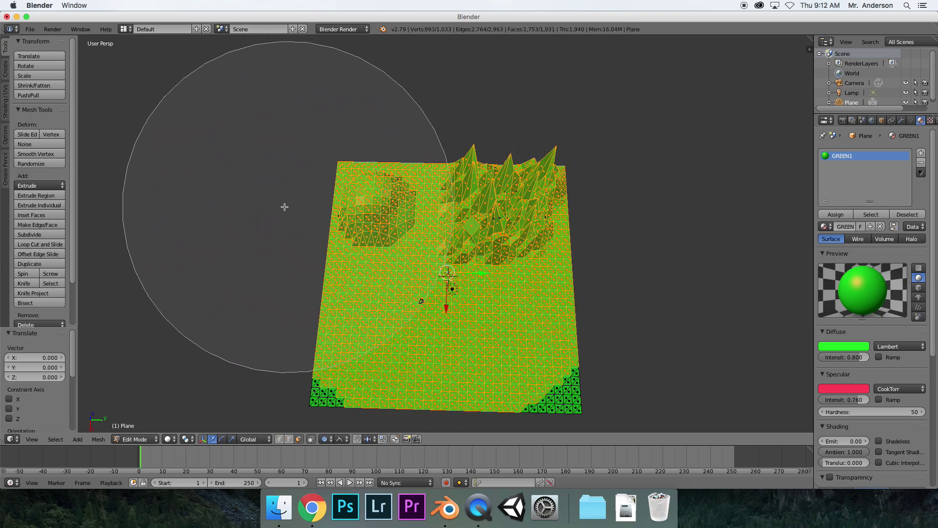
scroll(398, 241, "up", 5)
mouse_move(398, 241)
middle_mouse_down()
mouse_move(366, 255)
mouse_move(450, 335)
mouse_move(639, 329)
mouse_move(570, 151)
middle_mouse_up()
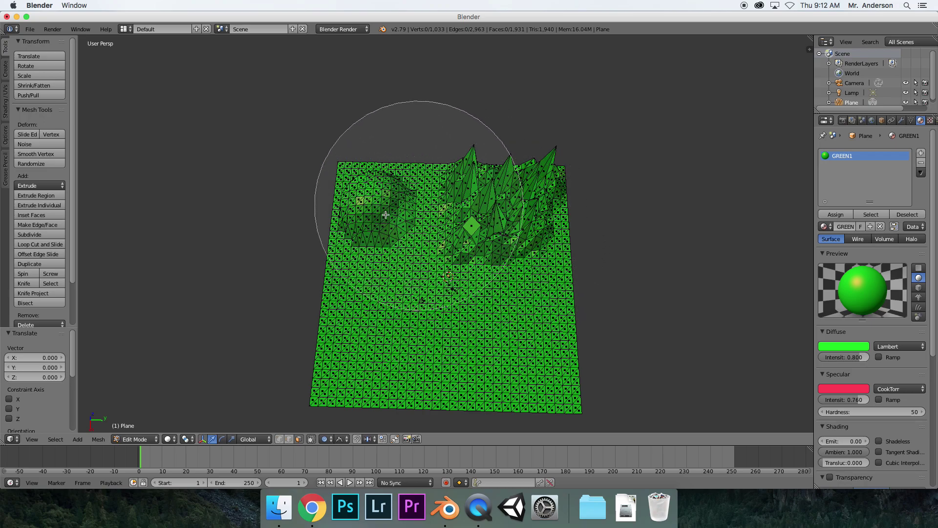
- Shrink the circle selection brush and paint-select the rounded hill's faces from the front, the top and the back
scroll(404, 263, "up", 9)
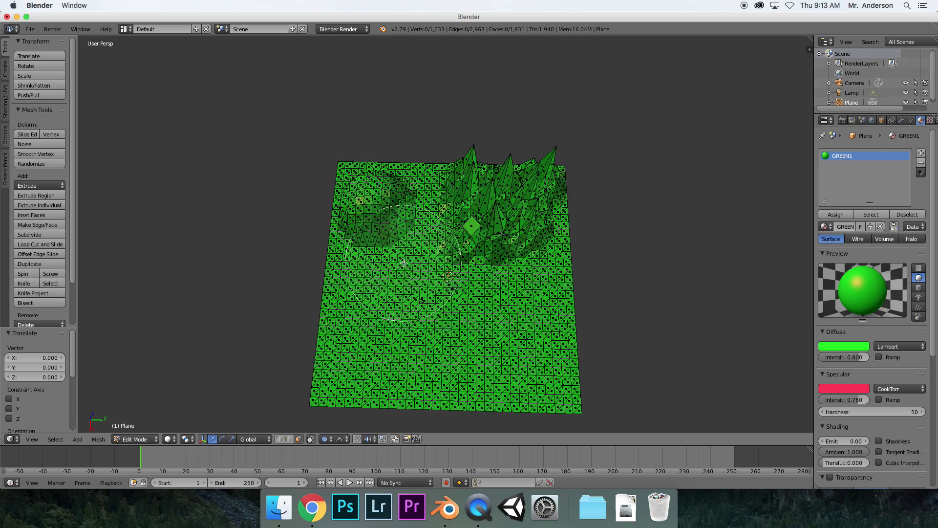
scroll(403, 263, "up", 3)
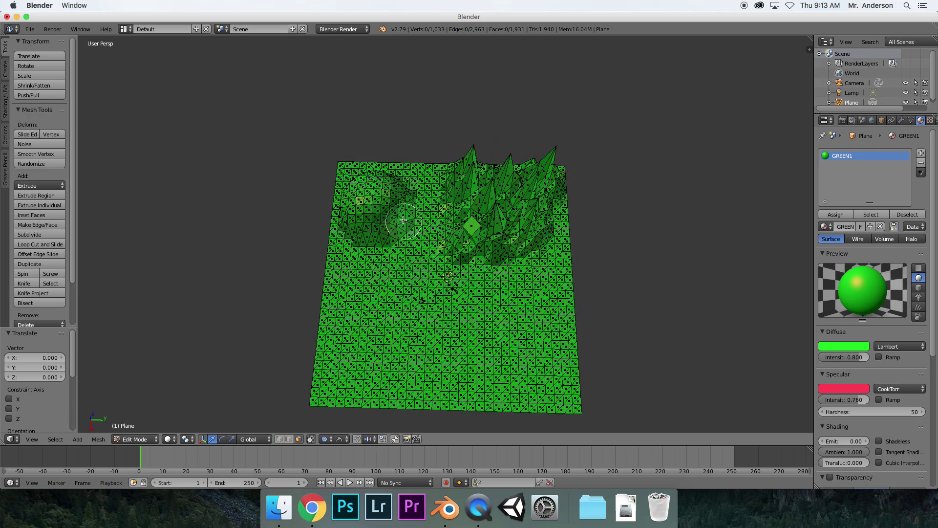
mouse_move(381, 215)
left_mouse_down()
mouse_move(365, 222)
mouse_move(368, 198)
mouse_move(389, 205)
mouse_move(375, 223)
mouse_move(371, 203)
mouse_move(381, 222)
mouse_move(398, 205)
mouse_move(349, 190)
left_mouse_up()
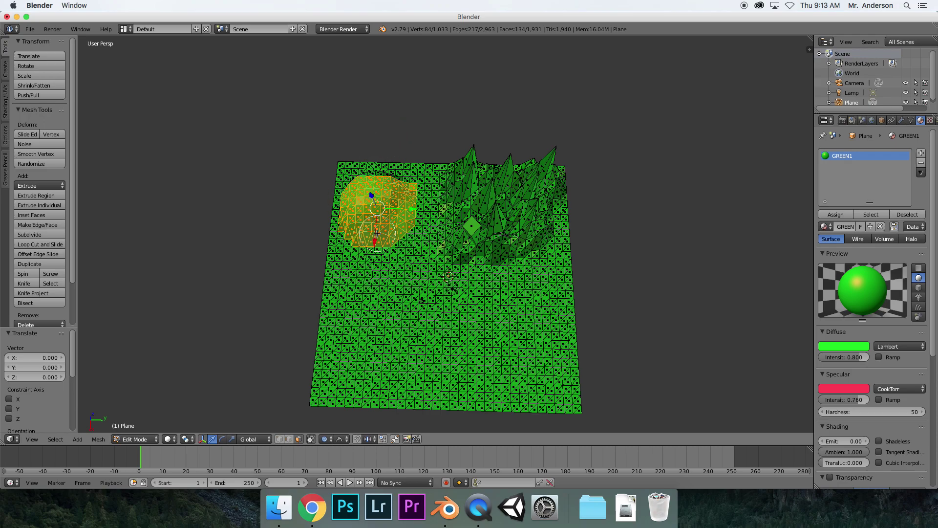
right_click(627, 123)
middle_click_drag(381, 322, 463, 285)
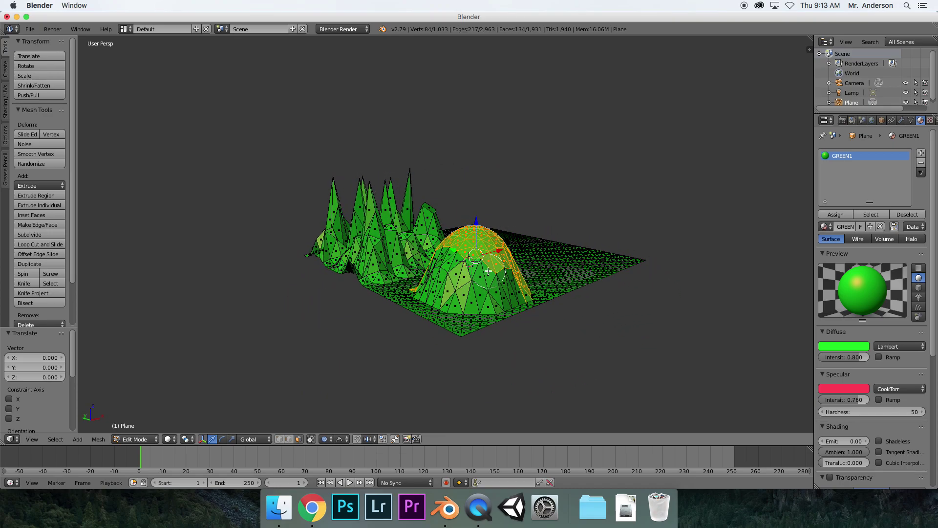
mouse_move(503, 273)
left_mouse_down()
mouse_move(506, 283)
mouse_move(462, 276)
mouse_move(454, 265)
mouse_move(433, 285)
left_mouse_up()
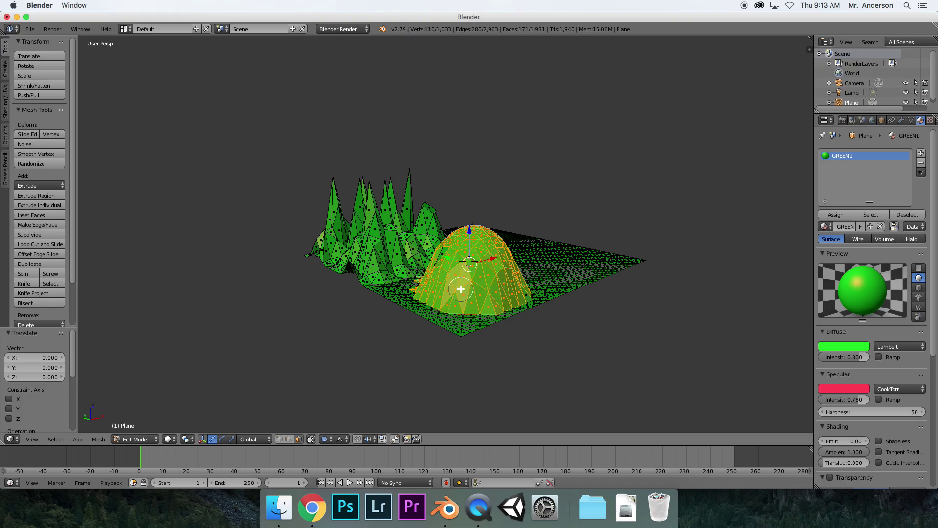
- Add the faces on the hill's side facing the peaks to the selection and deselect the stray ground faces beside it
middle_click_drag(461, 289, 458, 290)
middle_click_drag(455, 291, 525, 289)
left_click(525, 285)
left_click_drag(536, 263, 539, 246)
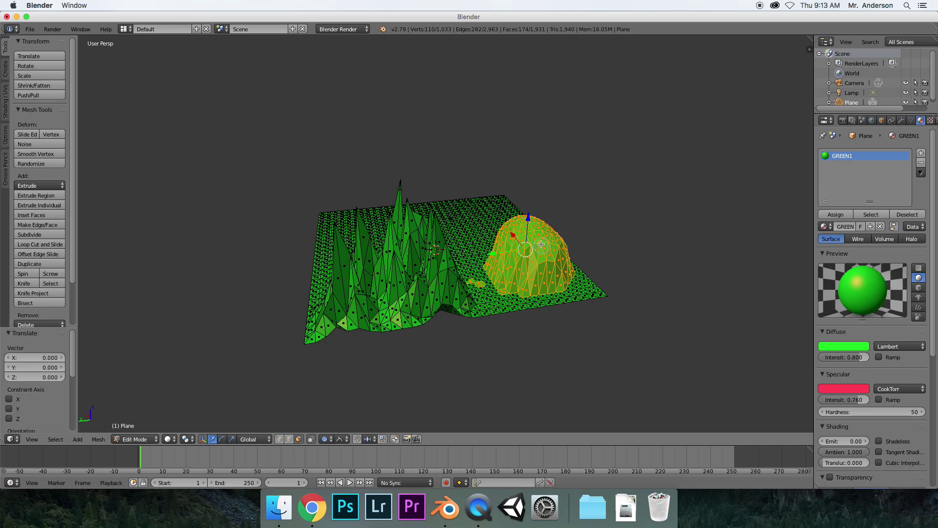
middle_click(474, 283)
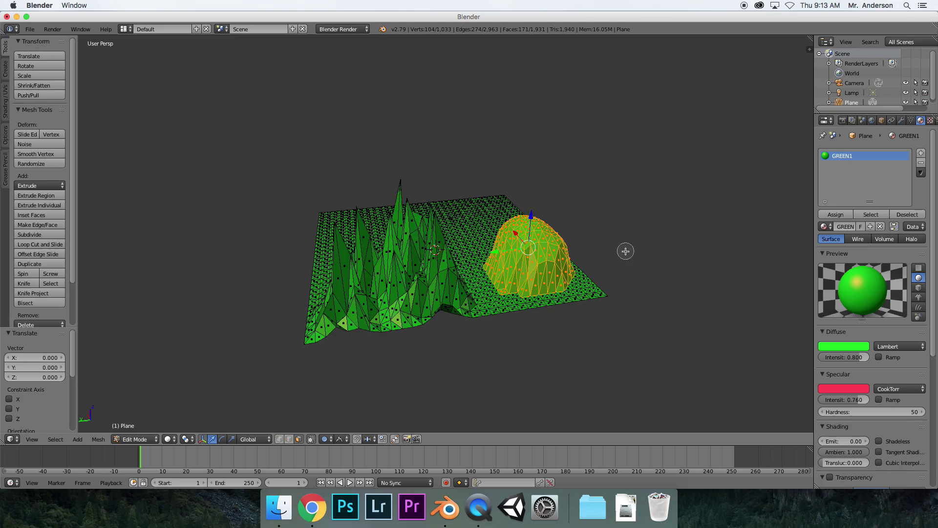
key("Escape")
- Circle-select the remaining missed face at the base of the rounded hill to complete its selection
mouse_move(622, 264)
middle_mouse_down()
mouse_move(502, 293)
mouse_move(451, 279)
mouse_move(459, 262)
middle_mouse_up()
key("c")
left_click(390, 315)
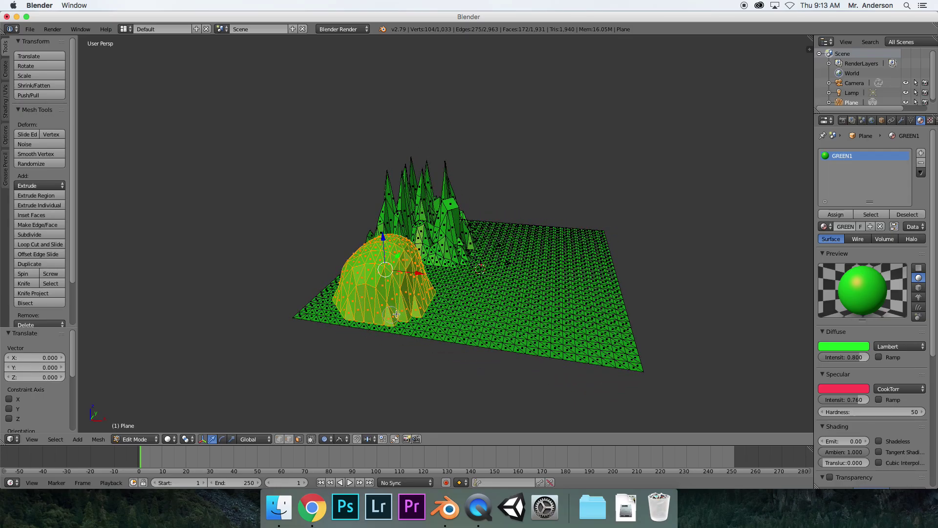
key("Escape")
mouse_move(641, 253)
middle_mouse_down()
mouse_move(552, 270)
mouse_move(572, 247)
mouse_move(557, 249)
mouse_move(559, 261)
middle_mouse_up()
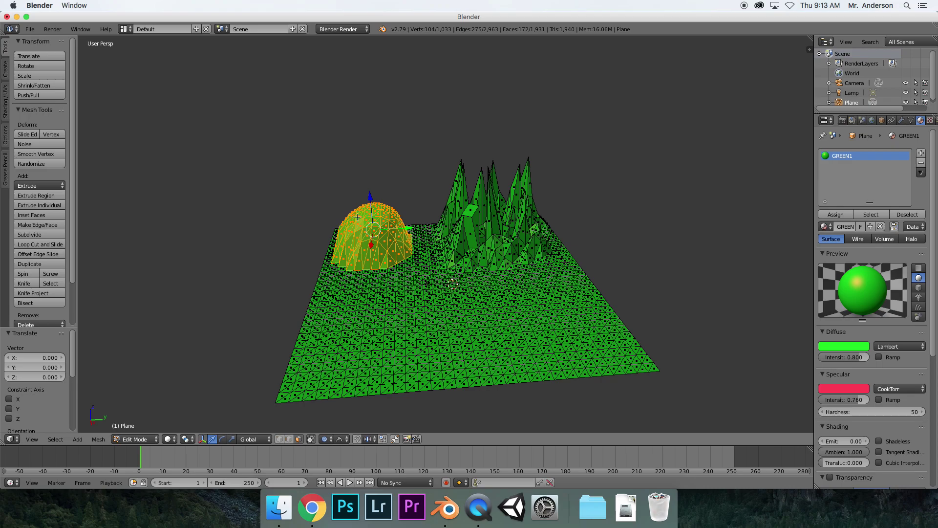
- Add a second material slot with a new material and set its diffuse colour to a darker green
left_click(922, 153)
left_click(865, 227)
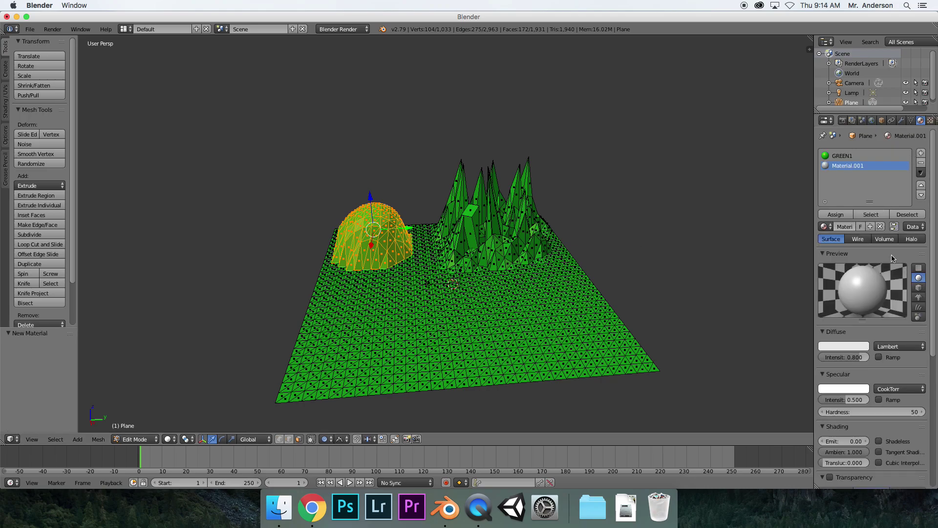
left_click(848, 348)
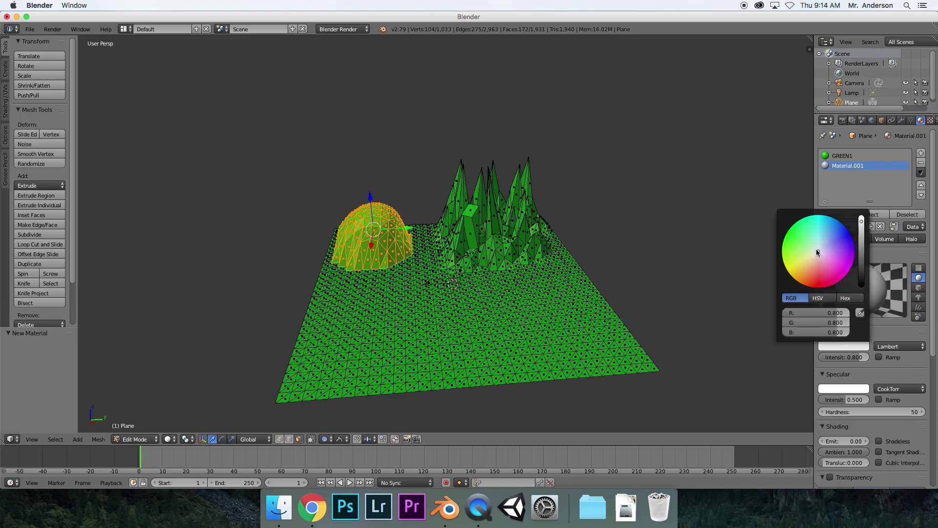
left_click(792, 239)
left_click_drag(862, 223, 862, 243)
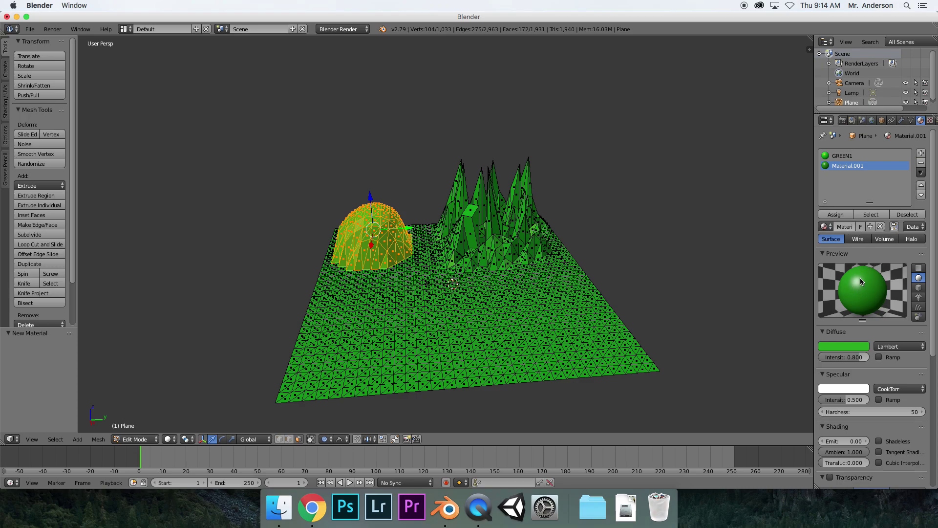
- Rename the darker green material as GREEN2
double_click(859, 166)
type("GREEN2")
key("Return")
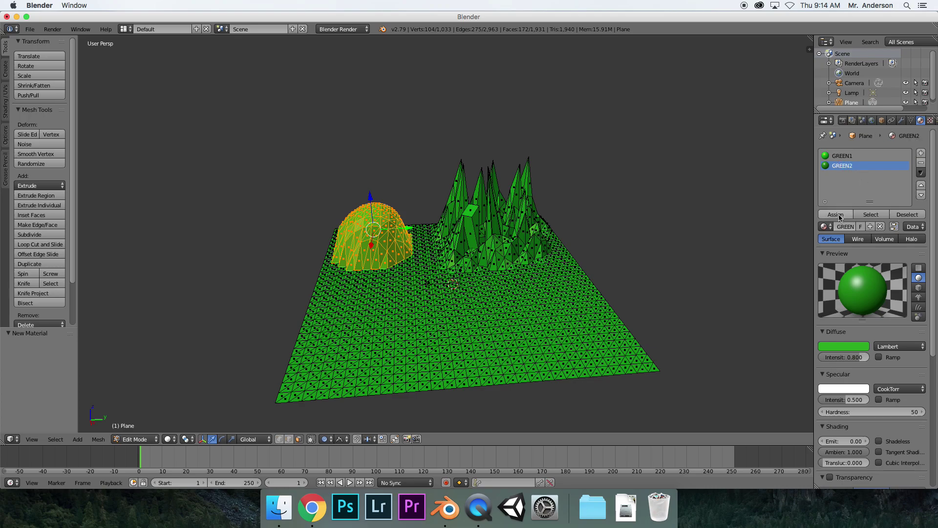
- Assign the GREEN2 material to the selected hill faces and return the plane to Object Mode
left_click(835, 214)
left_click(146, 438)
left_click(140, 427)
mouse_move(559, 266)
middle_mouse_down()
mouse_move(525, 266)
mouse_move(601, 239)
mouse_move(554, 255)
middle_mouse_up()
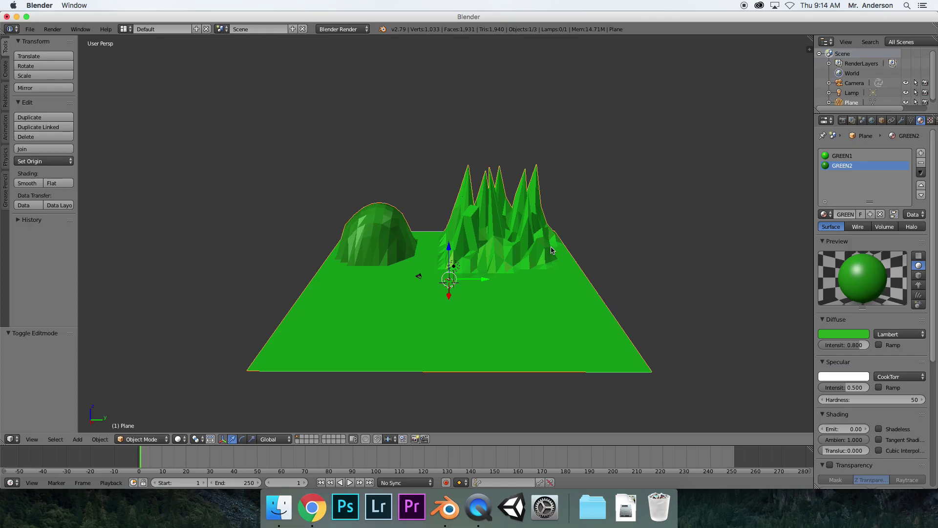
- Put the plane in Edit Mode and select six faces on the front spikes and block of the jagged peaks
left_click(141, 439)
left_click(141, 418)
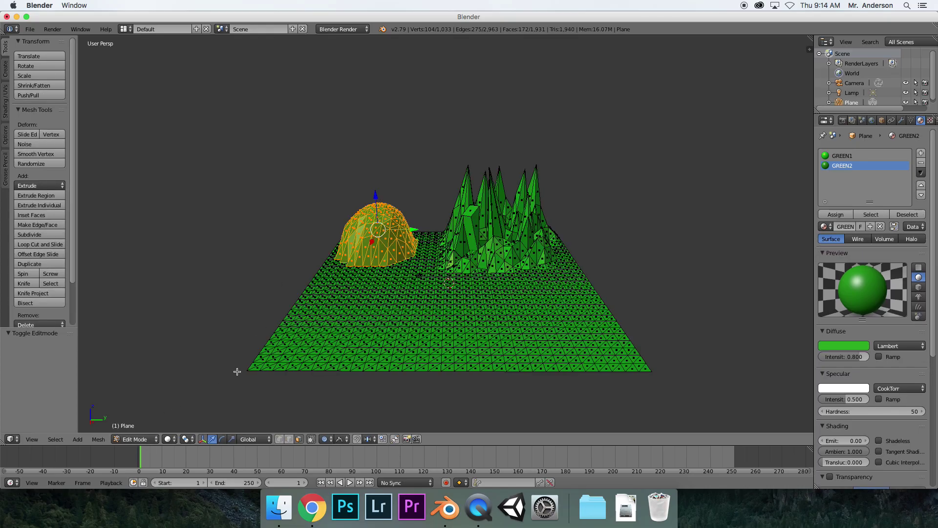
scroll(469, 240, "up", 3)
middle_click_drag(547, 251, 537, 297)
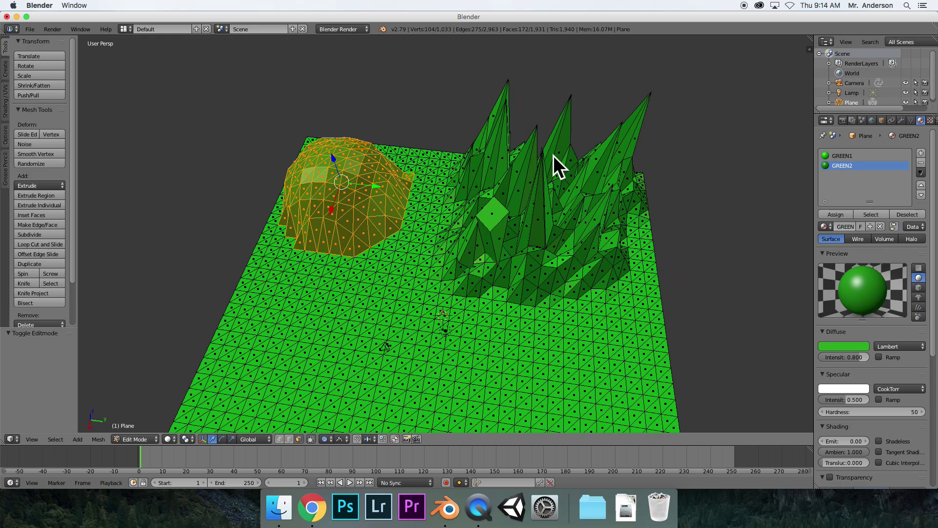
middle_click_drag(592, 260, 594, 236)
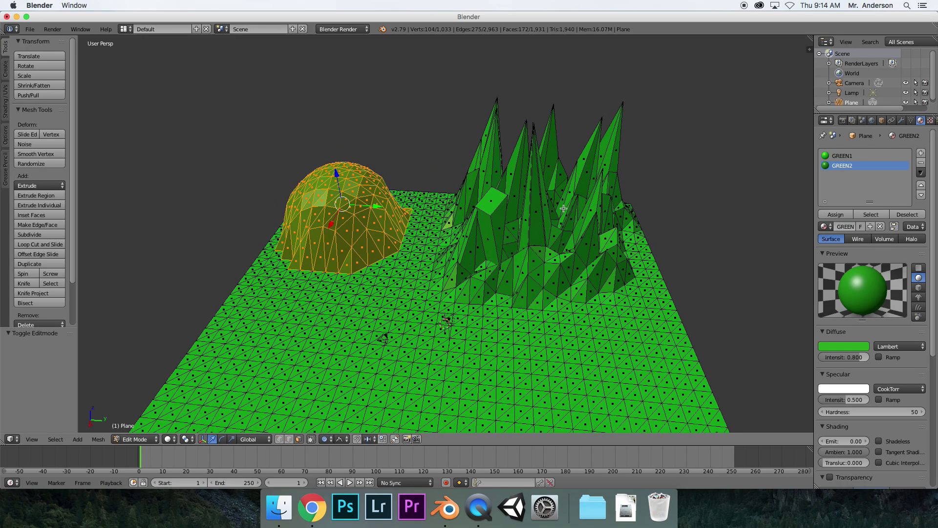
scroll(563, 210, "up", 4)
right_click(584, 211)
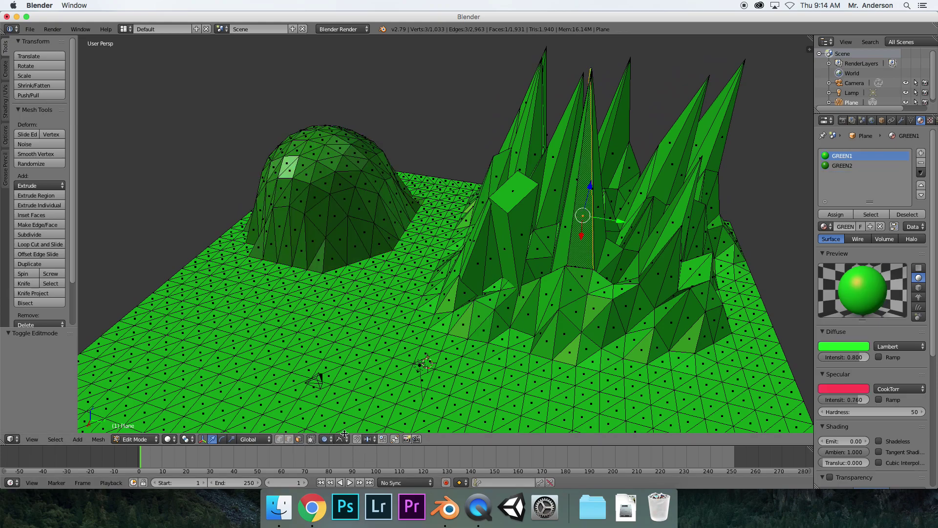
right_click(567, 228, "shift")
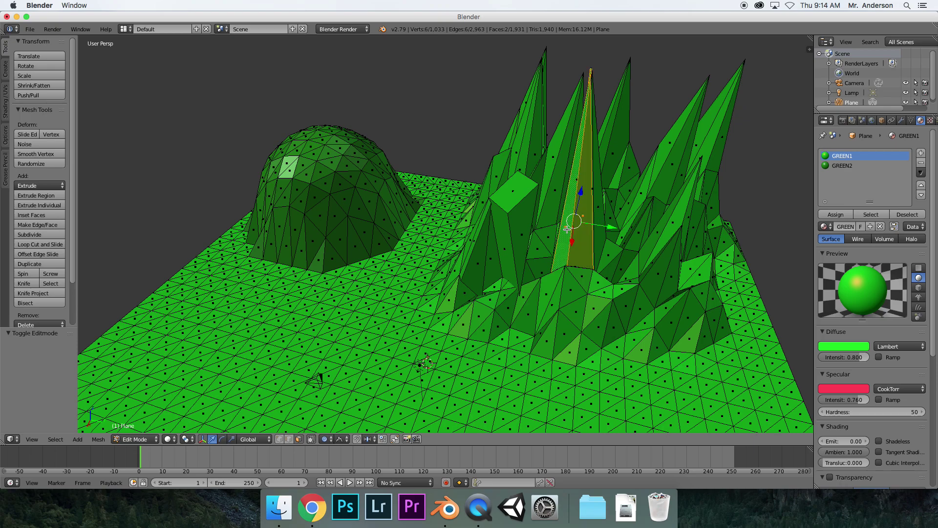
right_click(559, 190, "shift")
right_click(525, 188, "shift")
right_click(526, 214, "shift")
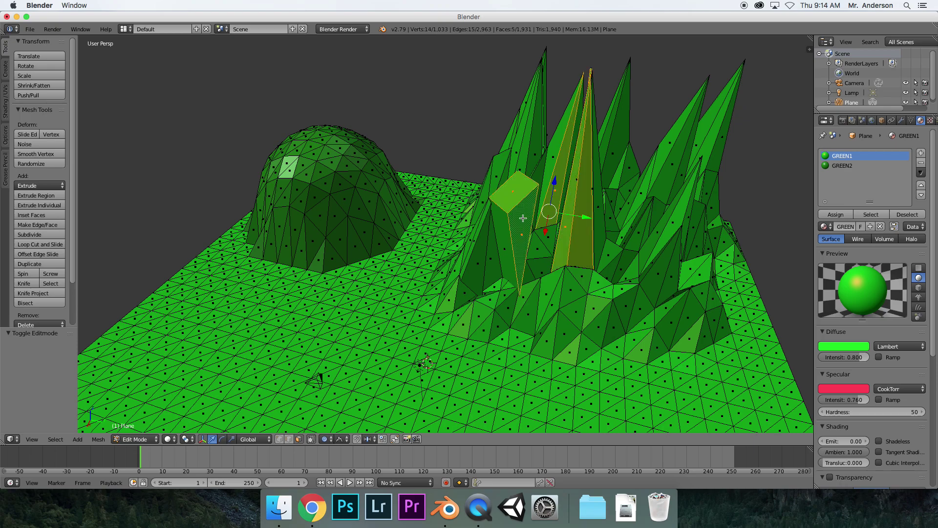
right_click(504, 235, "shift")
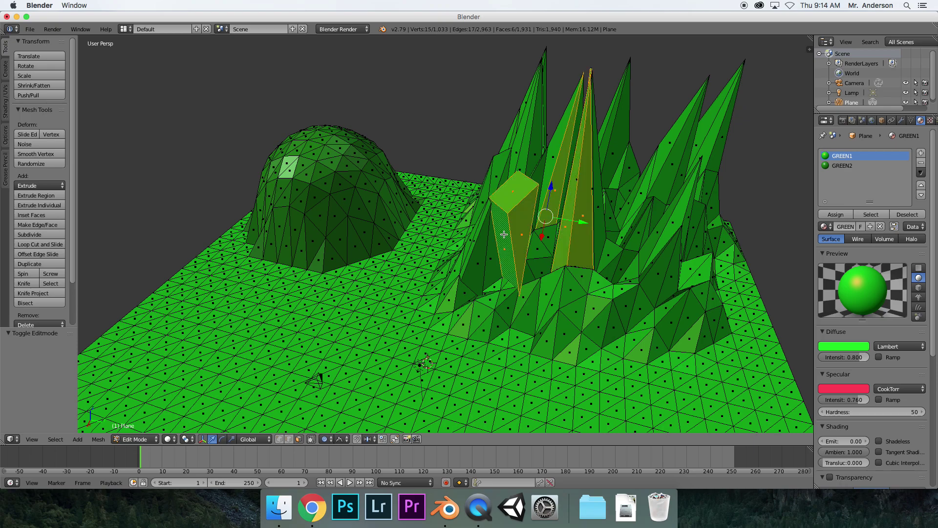
- Add a third material slot with a new material in blue (R 0.034, G 0.013, B 0.800) and name it BLUE1
left_click(921, 155)
left_click(860, 227)
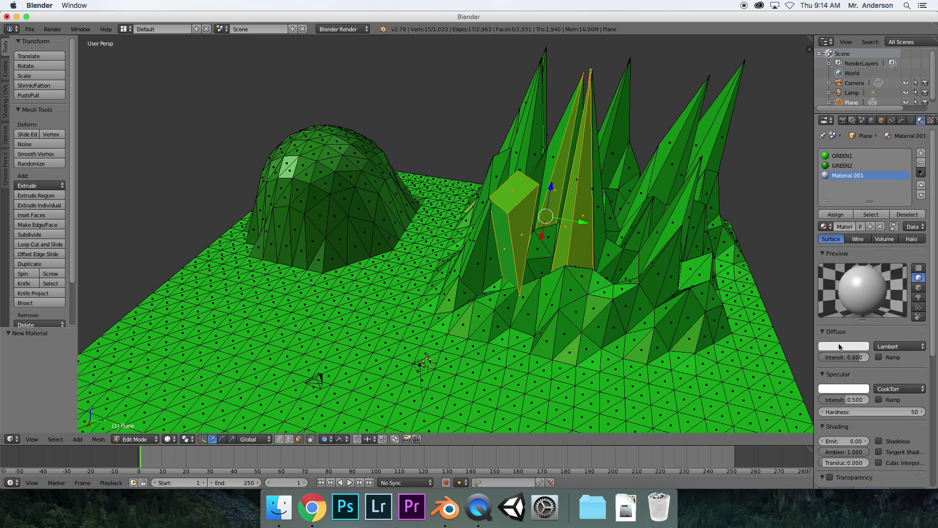
left_click(842, 345)
left_click(848, 238)
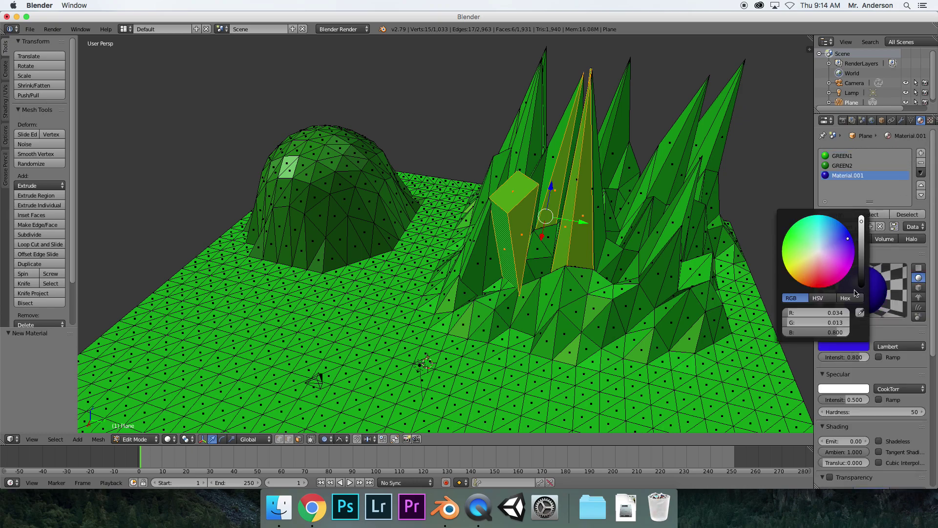
double_click(853, 176)
type("BLUE1")
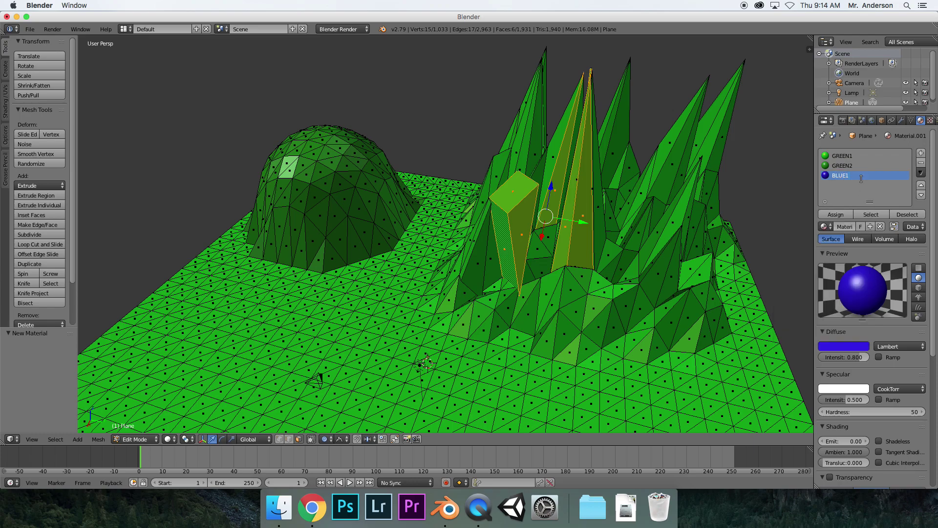
key("Return")
- Assign the BLUE1 material to the selected peak faces and return the plane to Object Mode
left_click(836, 214)
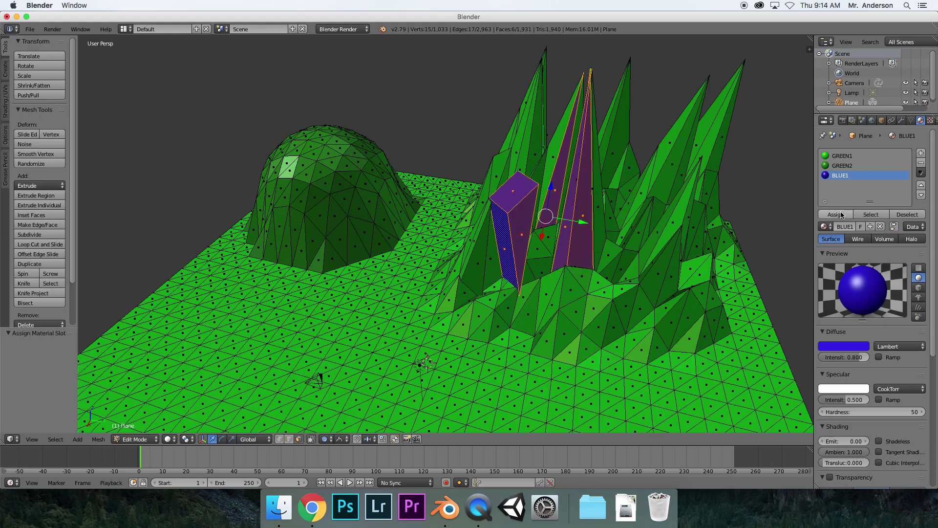
middle_click_drag(616, 210, 192, 359)
left_click(131, 438)
left_click(139, 428)
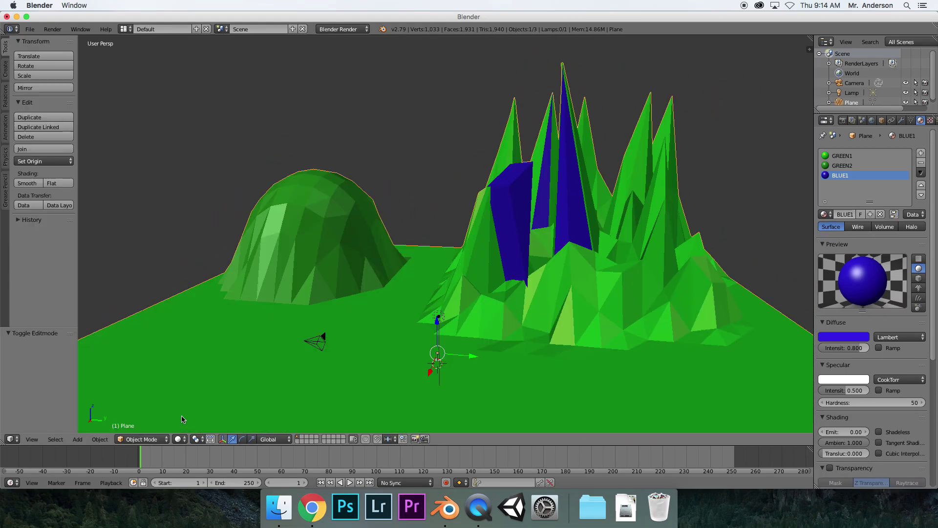
scroll(505, 300, "down", 3)
mouse_move(504, 300)
middle_mouse_down()
mouse_move(461, 300)
mouse_move(516, 297)
middle_mouse_up()
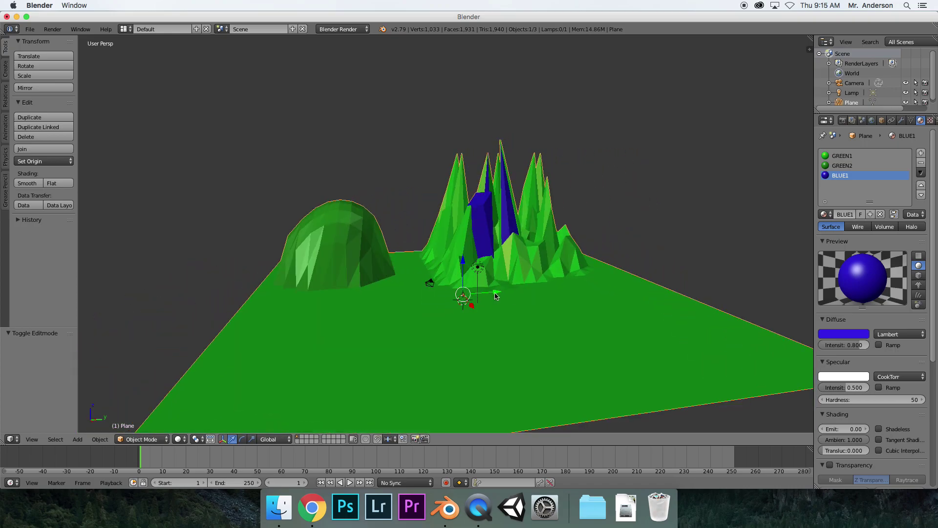
- In Edit Mode, circle-select a winding path of ground faces from the base of the jagged peaks towards the plane's front edge
left_click(141, 437)
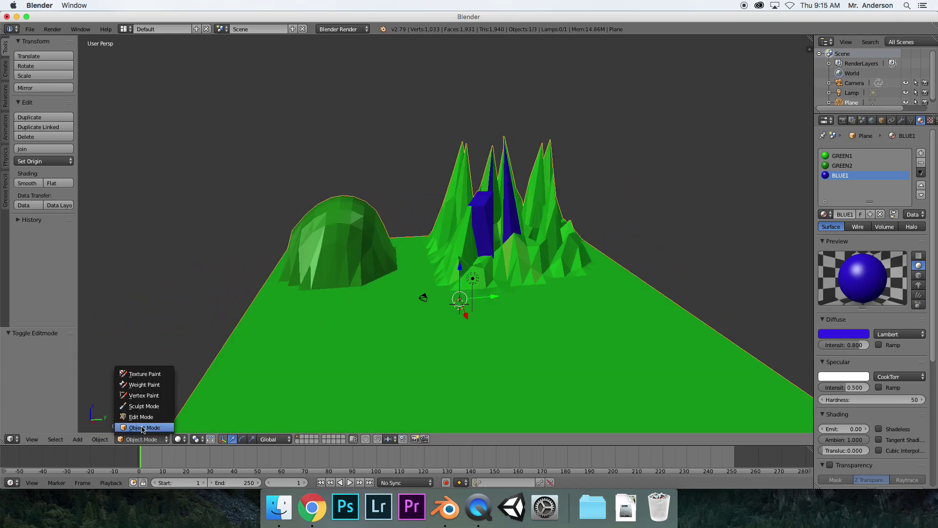
left_click(143, 419)
middle_click_drag(634, 188, 615, 238)
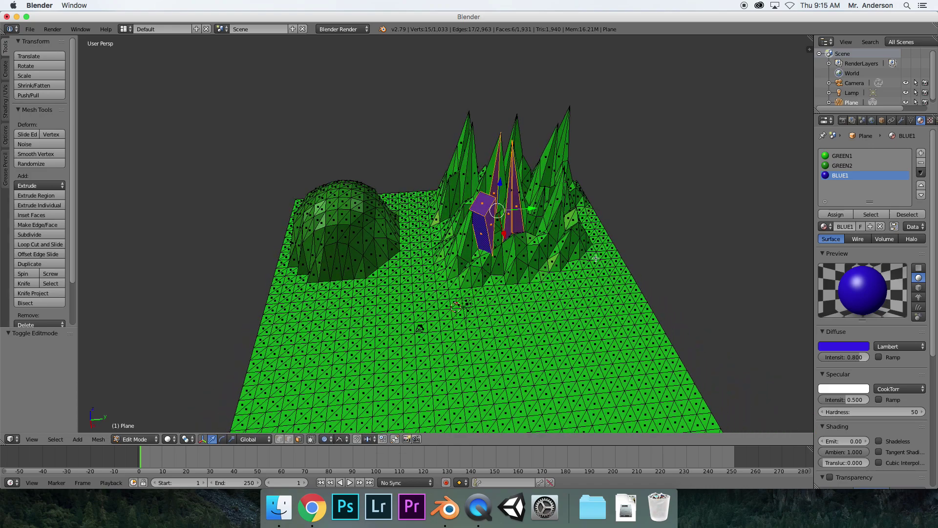
scroll(472, 353, "down", 3)
scroll(494, 318, "up", 2)
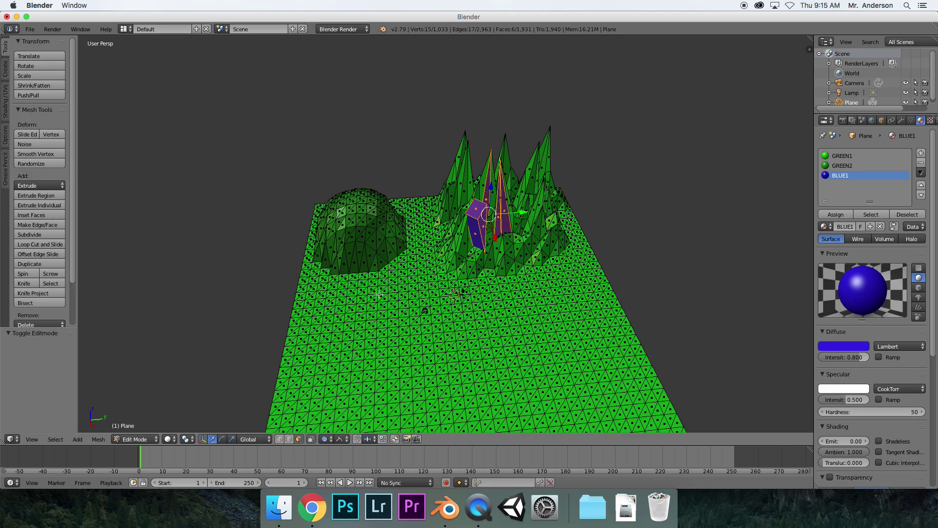
scroll(276, 285, "down", 2)
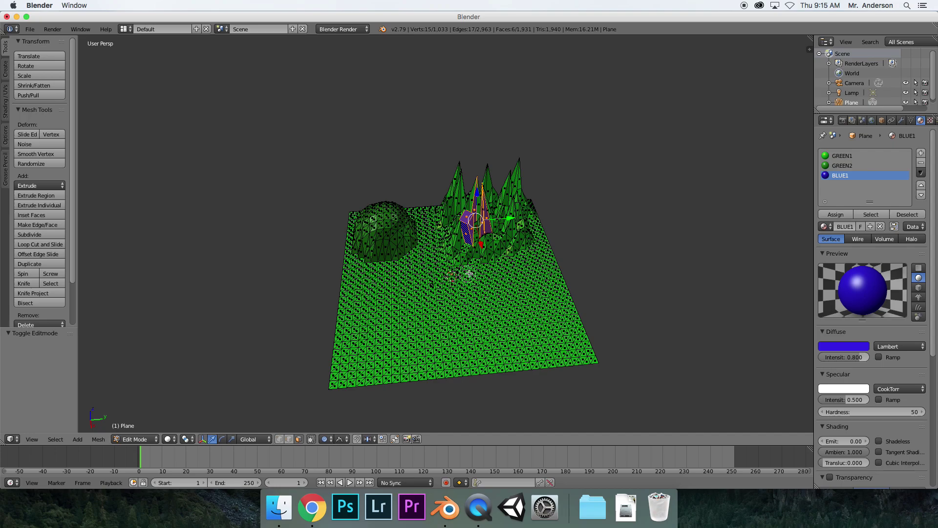
mouse_move(474, 271)
left_mouse_down()
mouse_move(472, 263)
mouse_move(469, 321)
mouse_move(419, 360)
left_mouse_up()
key("Escape")
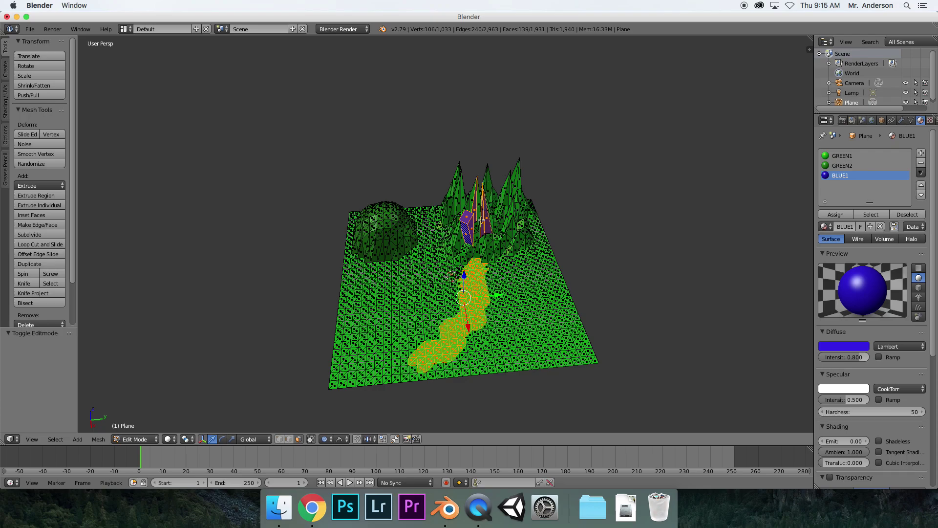
- Circle-deselect the blue peak faces so that only the winding ground path stays selected
scroll(478, 221, "up", 5)
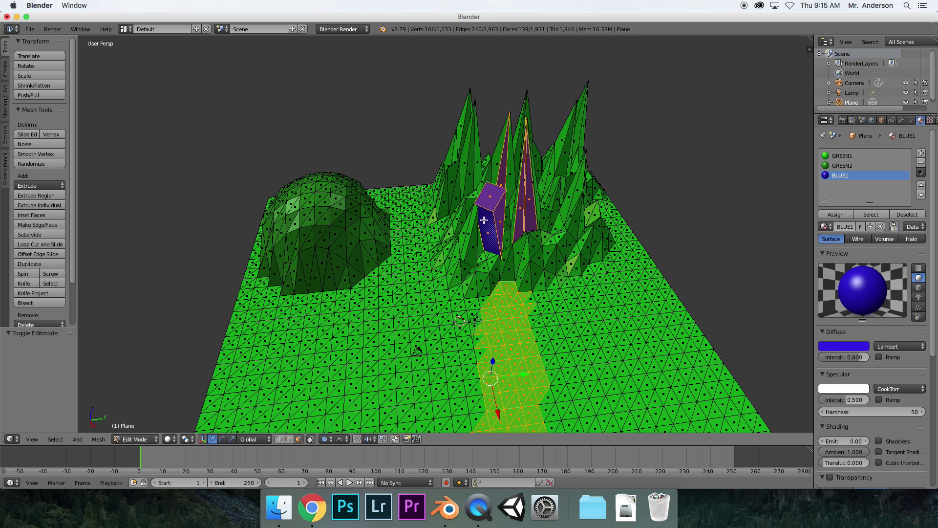
mouse_move(500, 216)
middle_mouse_down()
mouse_move(525, 203)
mouse_move(506, 181)
middle_mouse_up()
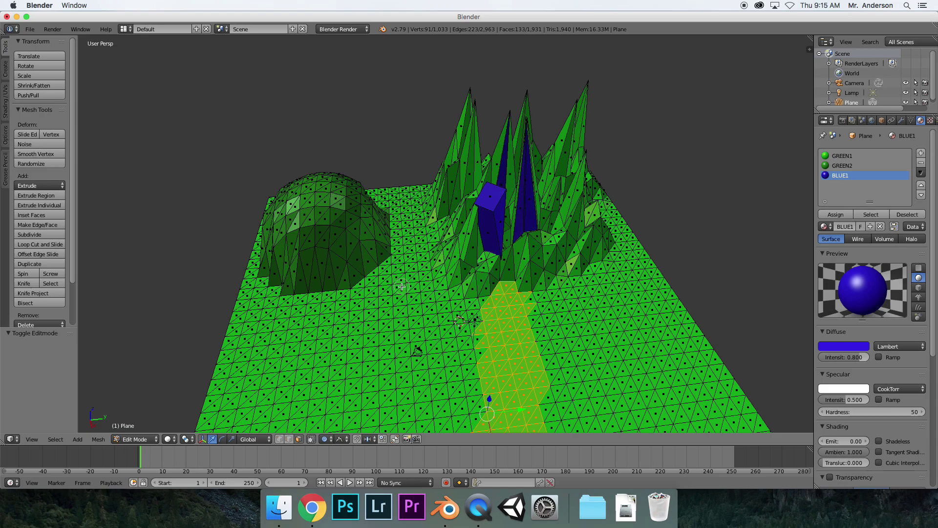
scroll(401, 287, "down", 4)
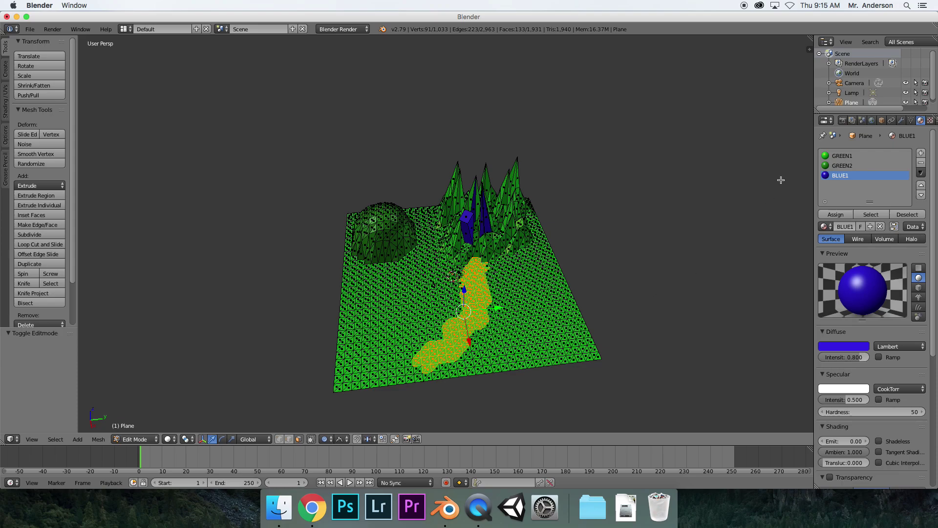
- Add a fourth material slot with a new yellowish-brown material (R 0.800, G 0.613, B 0.076) and name it BROWN1
left_click(921, 153)
left_click(868, 227)
left_click(846, 345)
left_click_drag(812, 263, 800, 267)
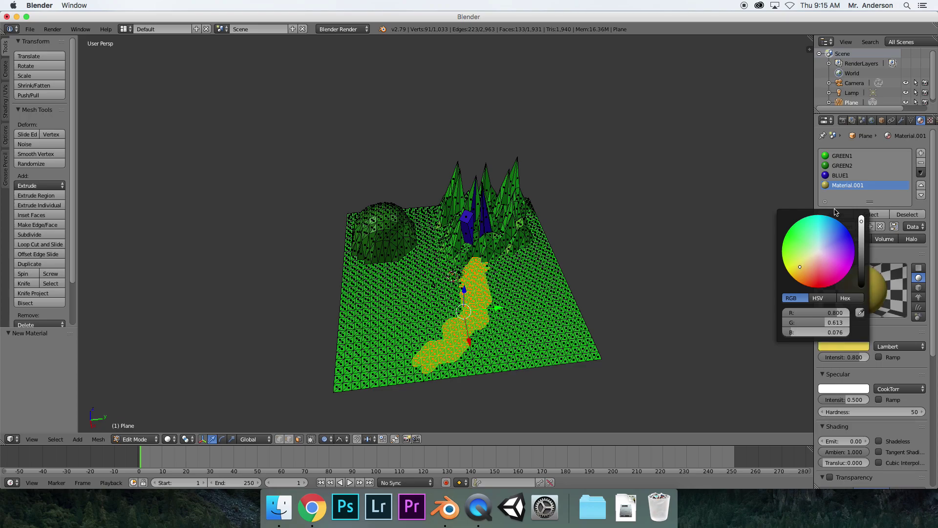
double_click(840, 185)
type("BROW")
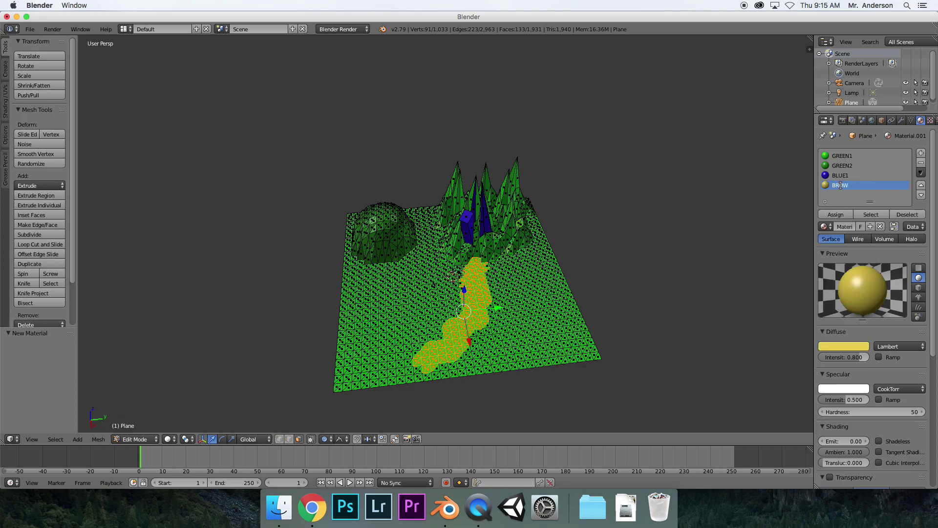
type("N1")
key("Return")
- Assign the BROWN1 material to the selected path faces and return the plane to Object Mode
left_click(845, 213)
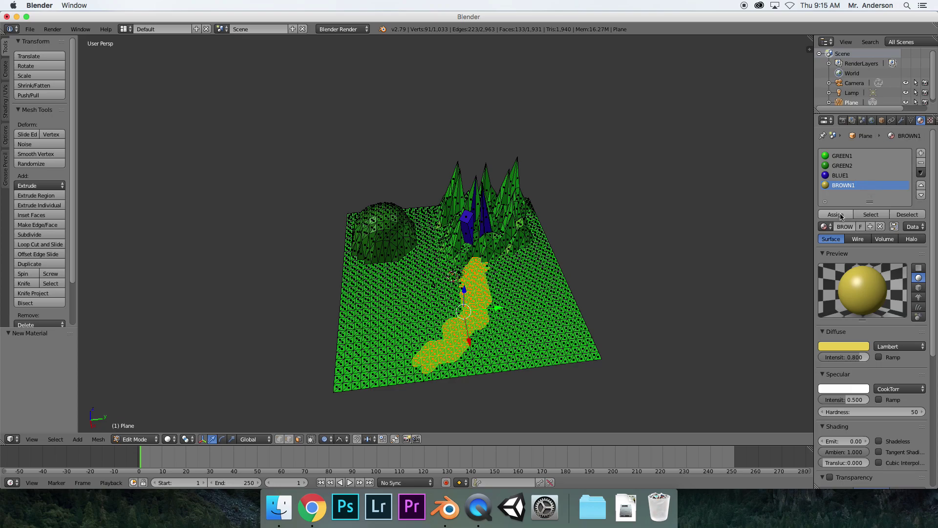
left_click(146, 439)
left_click(142, 429)
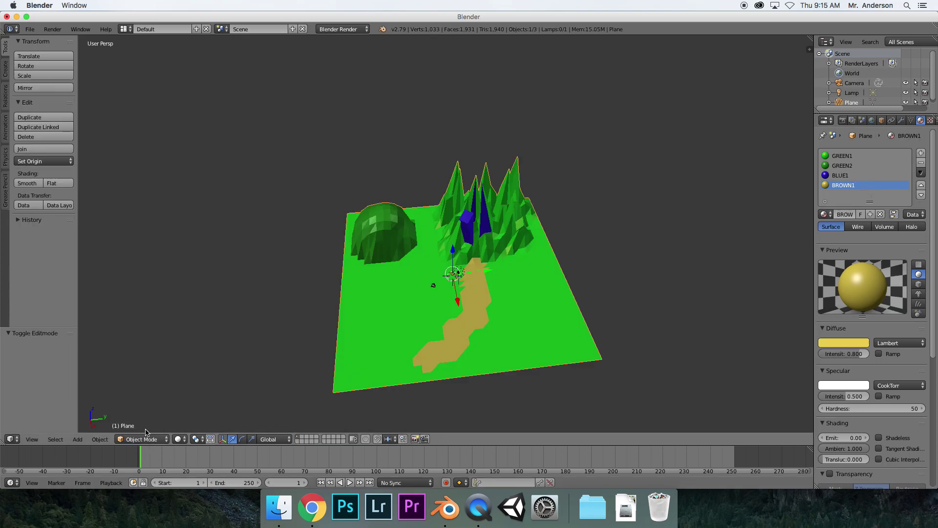
middle_click_drag(459, 358, 397, 332)
scroll(397, 327, "up", 2)
scroll(397, 327, "down", 4)
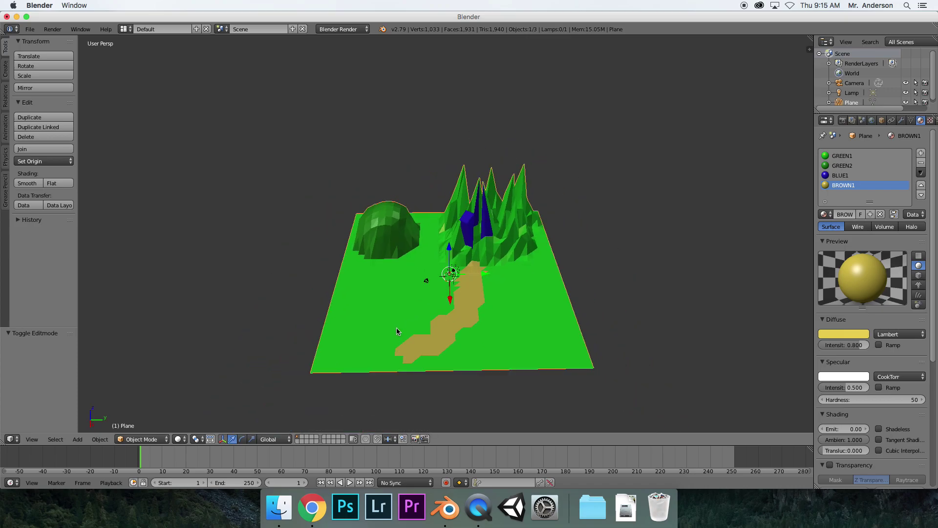
scroll(454, 327, "down", 1)
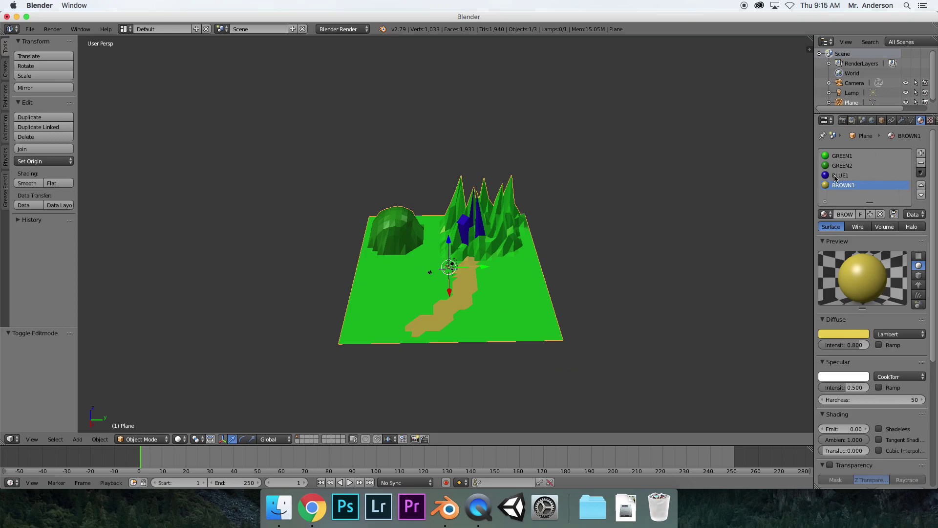
scroll(568, 228, "up", 1)
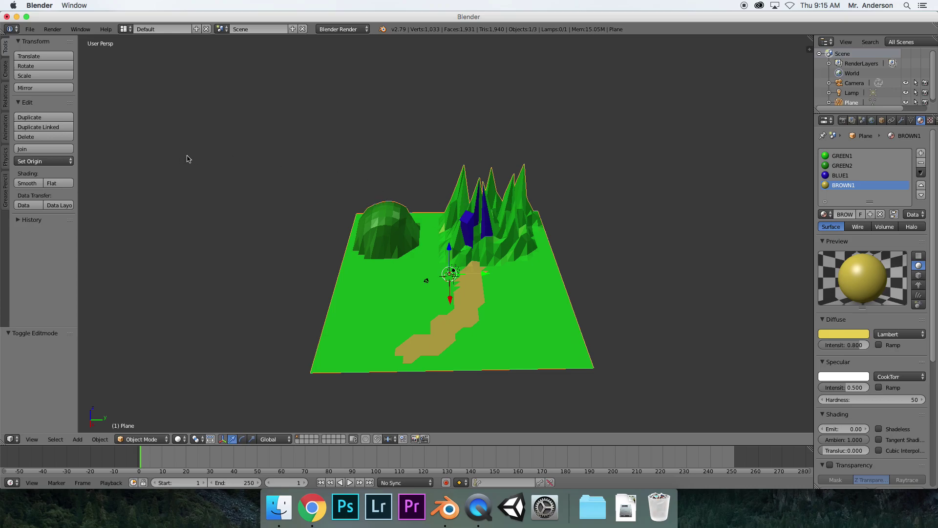
- Start saving the scene as a new Blender file and browse to the Lumetri folder inside Documents/Adobe
left_click(34, 29)
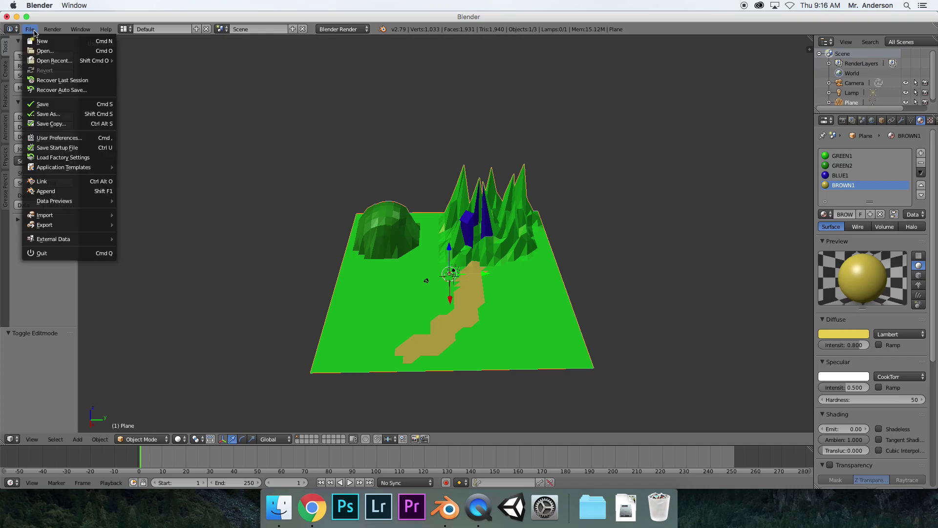
left_click(47, 114)
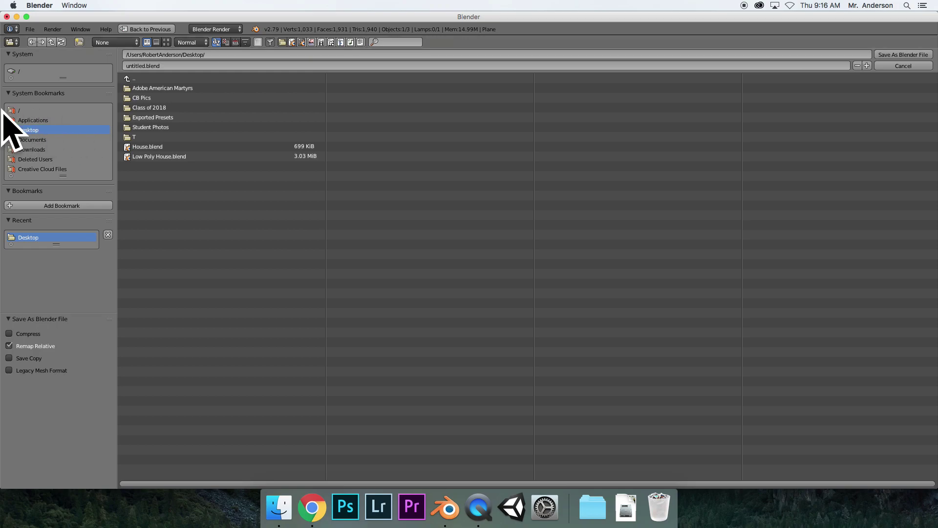
left_click(35, 113)
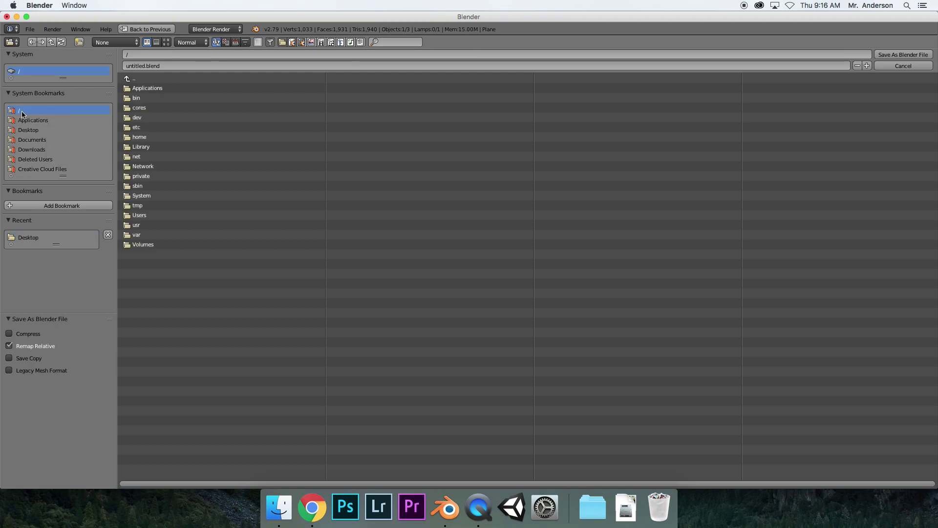
left_click(42, 140)
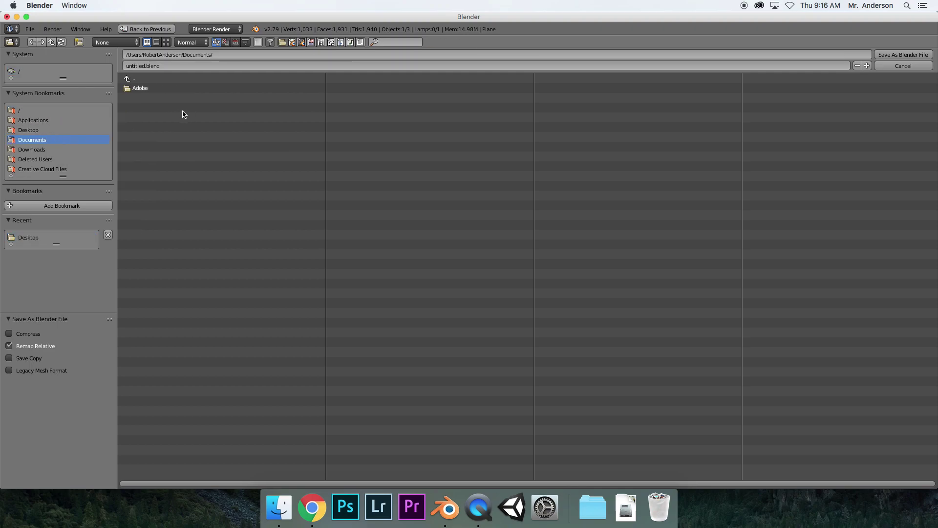
left_click(160, 89)
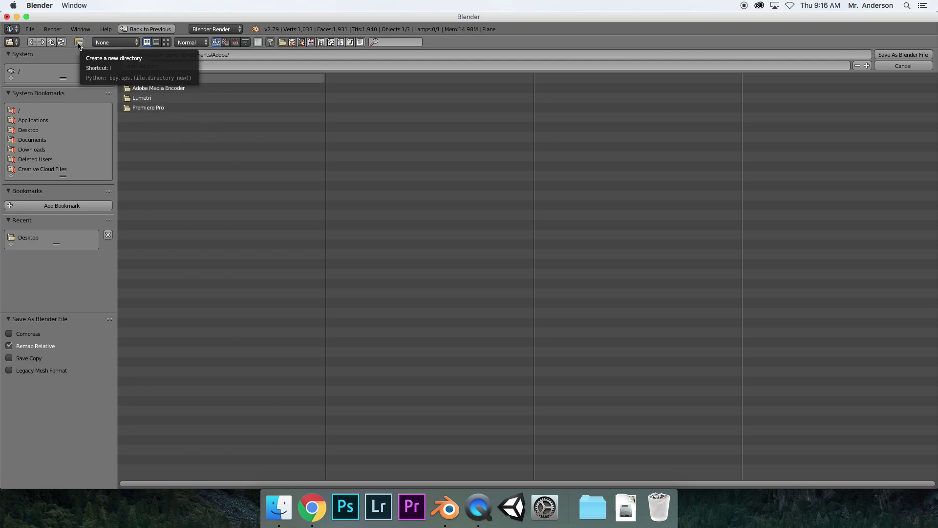
left_click(135, 97)
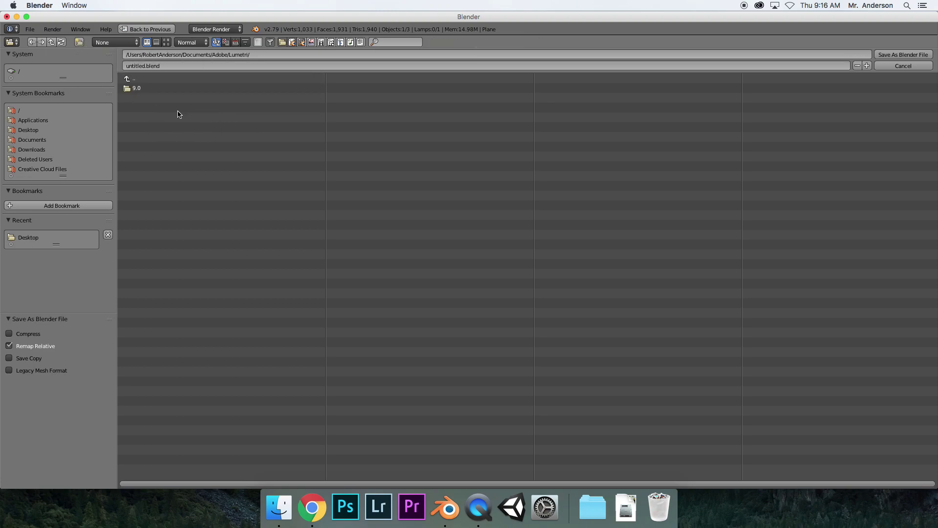
left_click(174, 68)
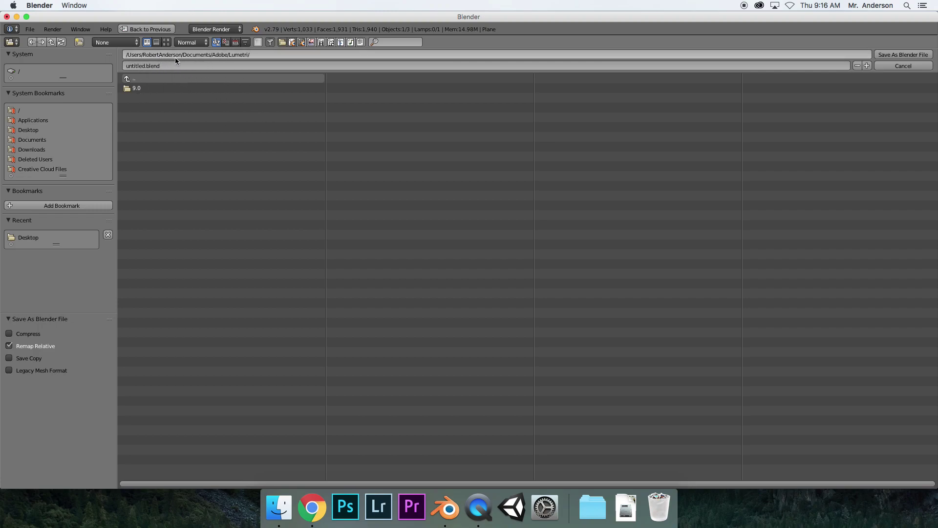
left_click(239, 60)
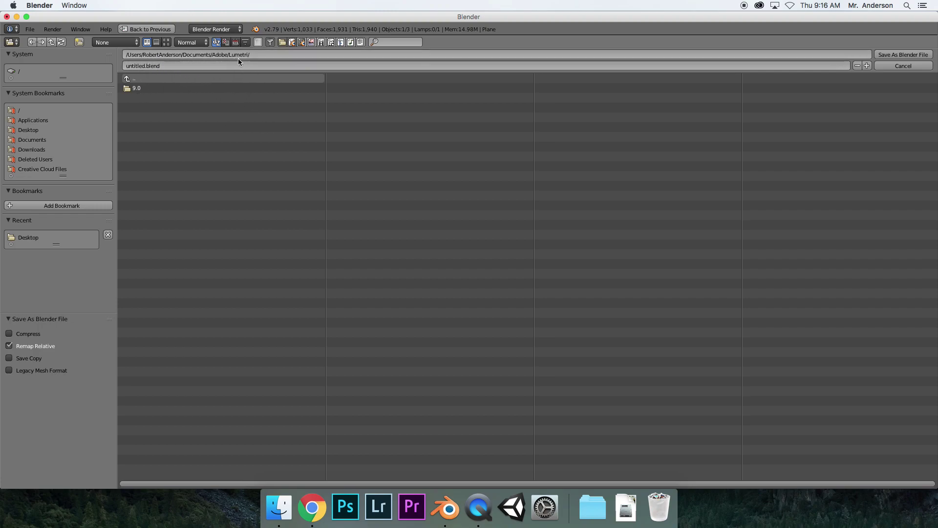